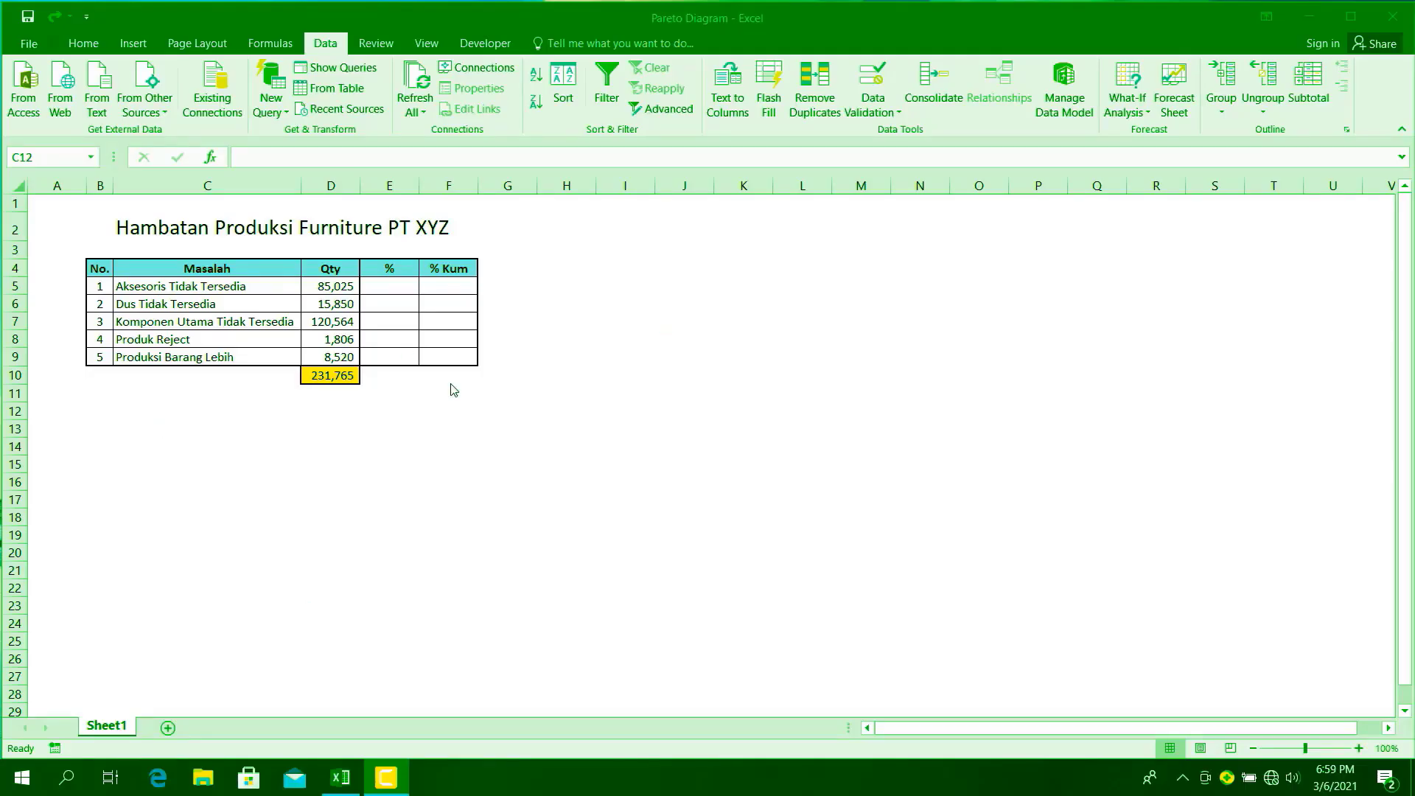
Leave the PowerPoint slideshow and bring up the Excel furniture order workbook.
{"action": "left_click", "coordinate": [263, 286]}
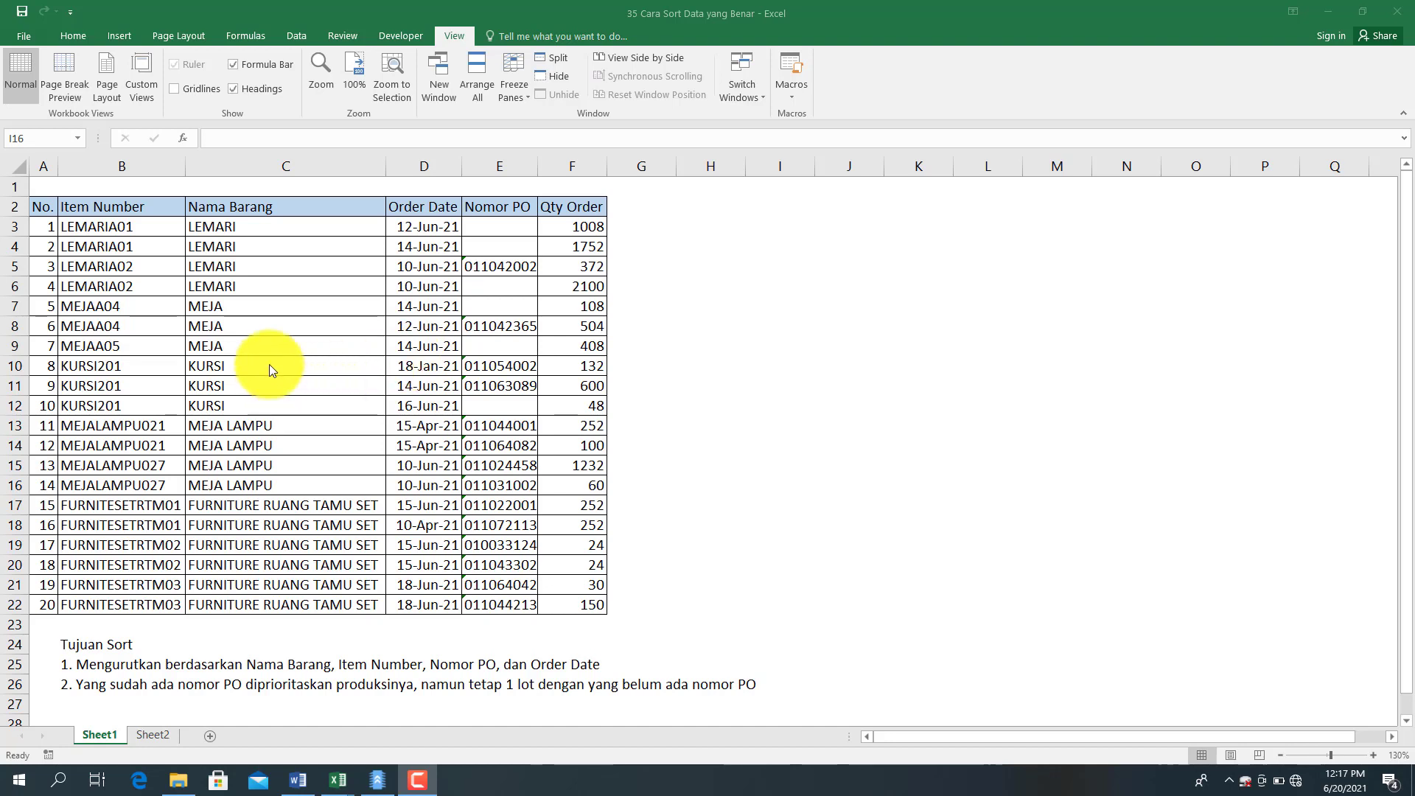
Select the whole order table and make Nama Barang the first sort key.
{"action": "left_click", "coordinate": [146, 207]}
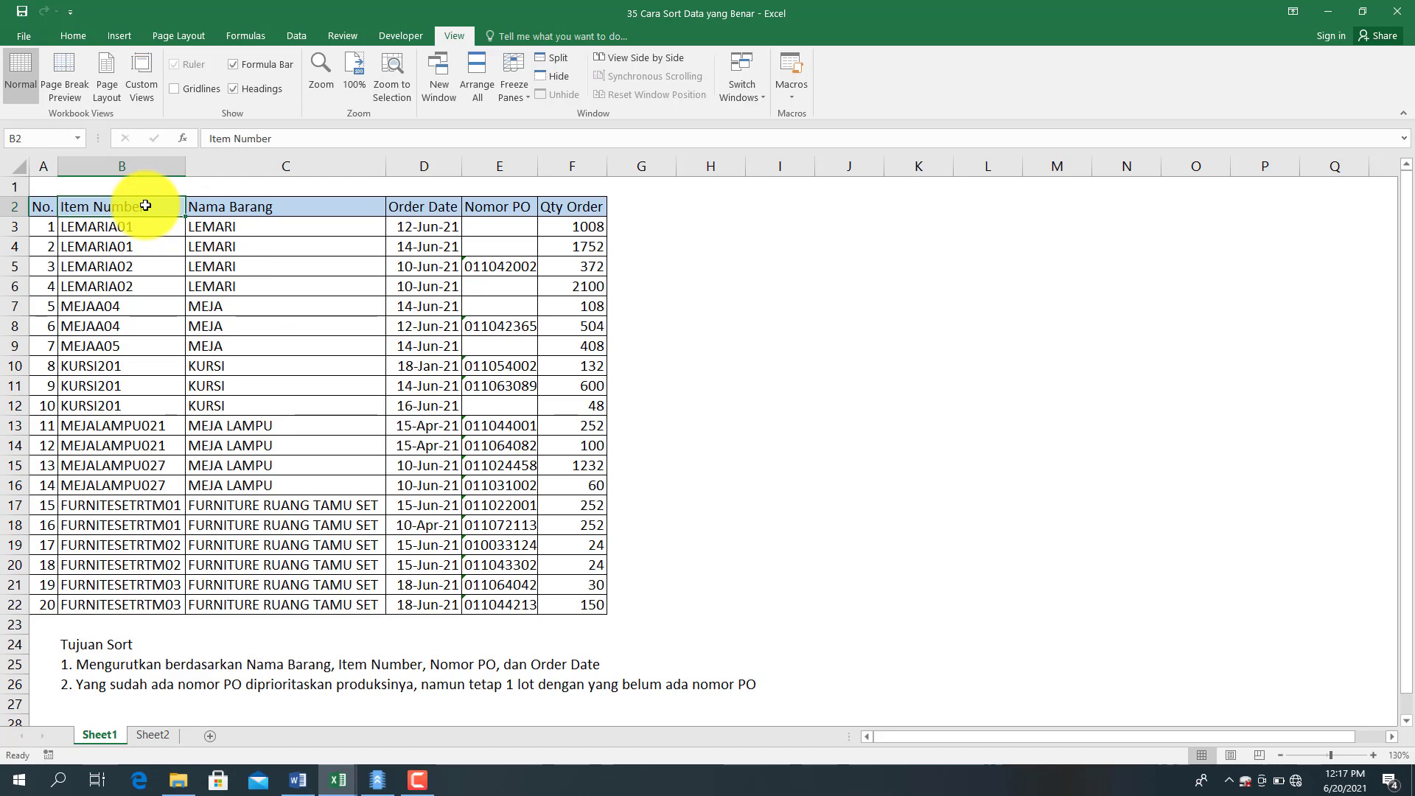
{"action": "key", "text": "ctrl+a"}
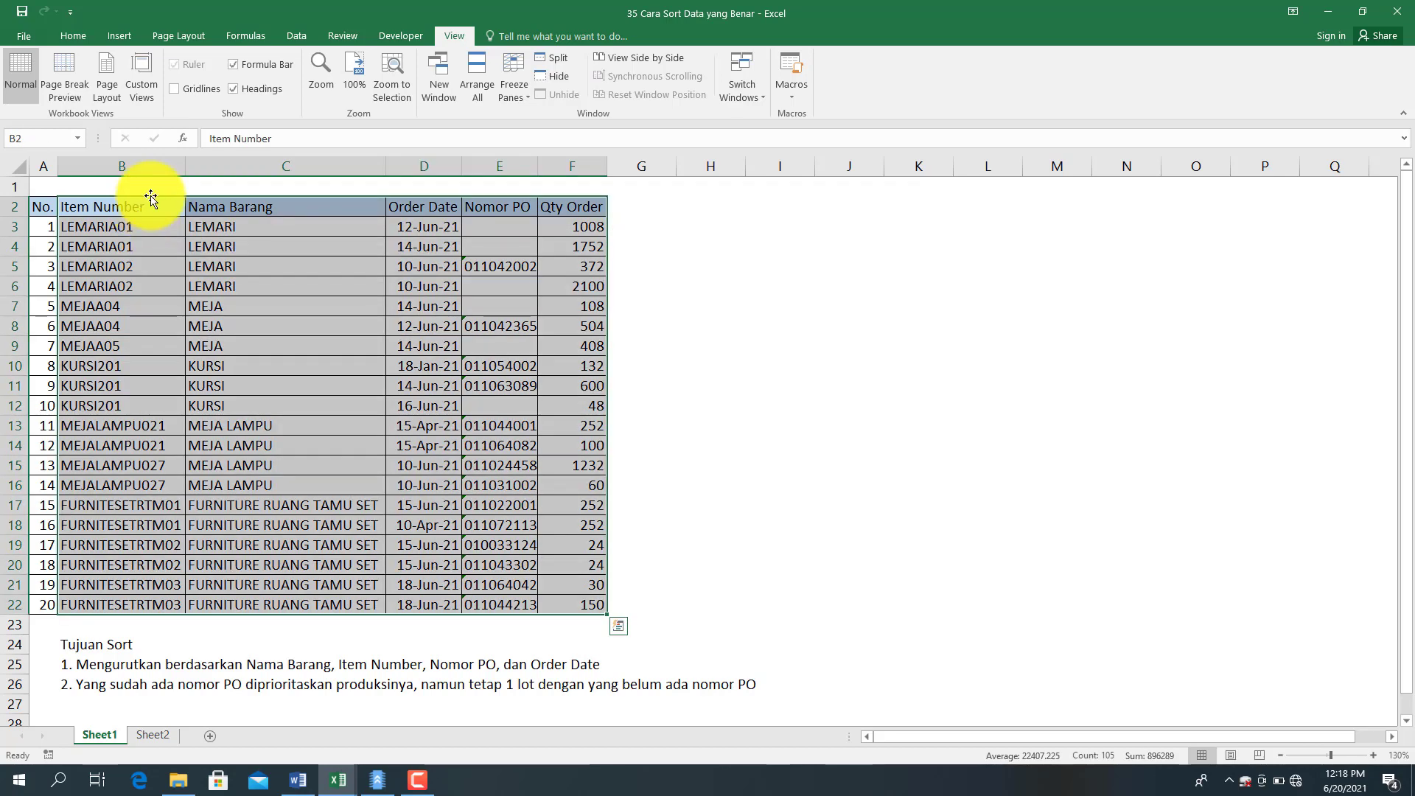
{"action": "left_click", "coordinate": [293, 34]}
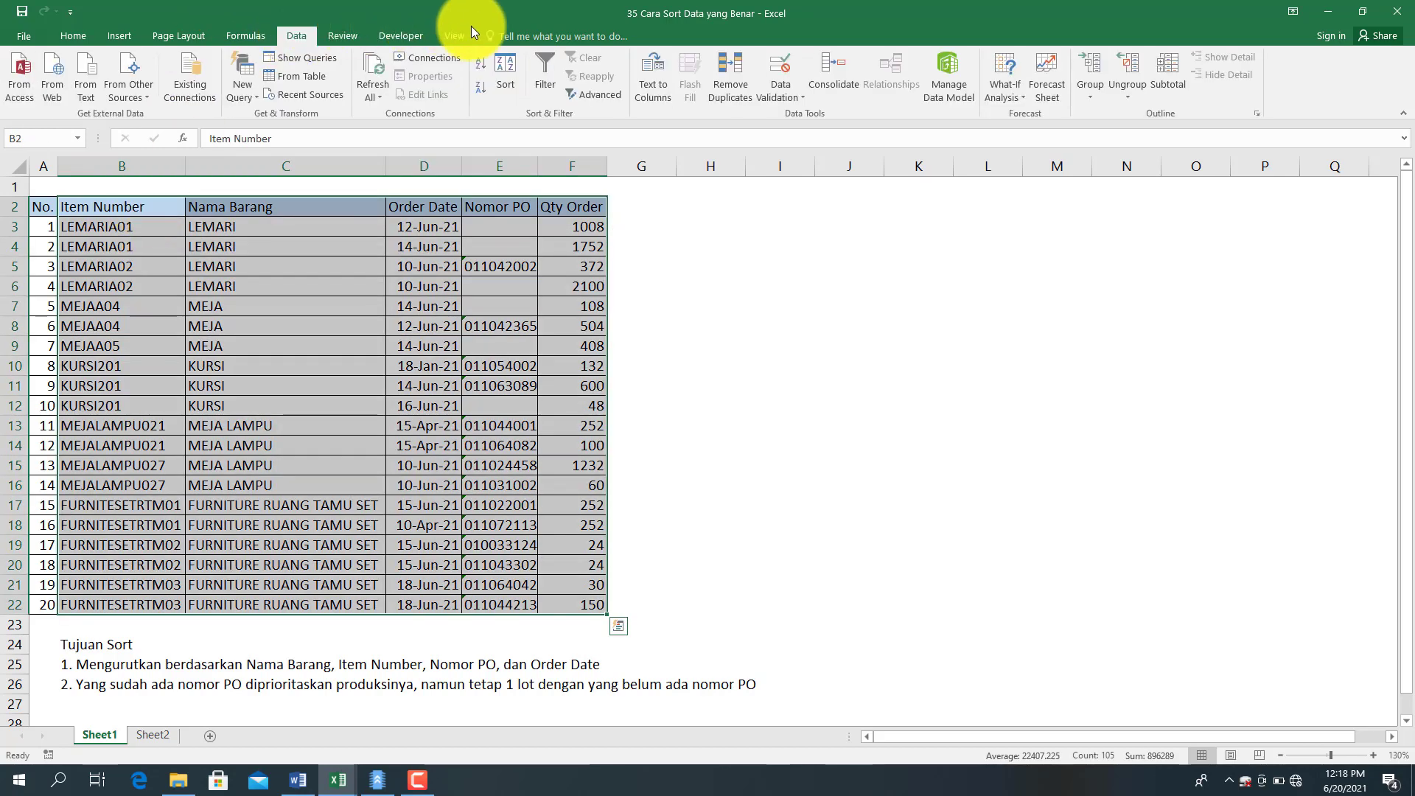
{"action": "left_click", "coordinate": [505, 65]}
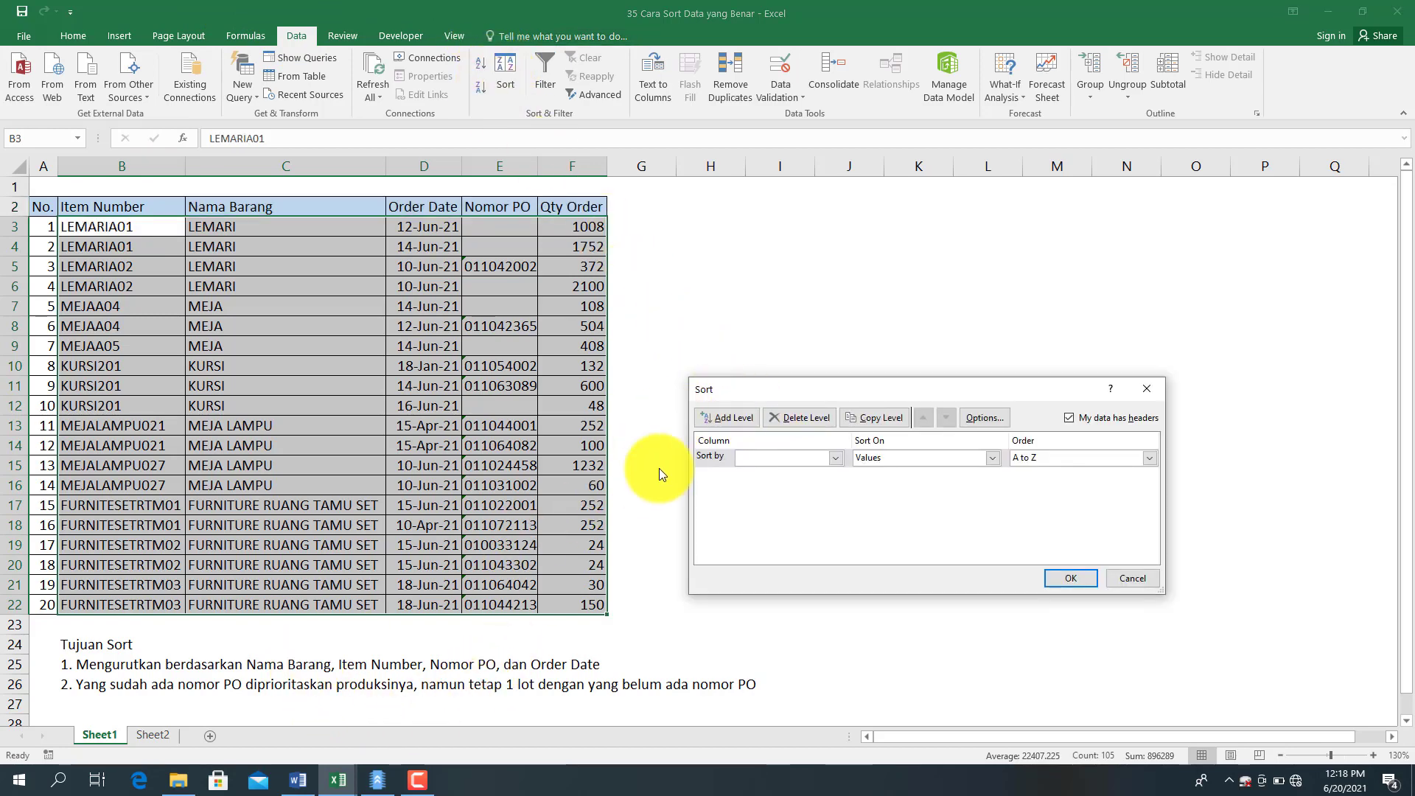
{"action": "left_click", "coordinate": [748, 457]}
{"action": "left_click", "coordinate": [750, 489]}
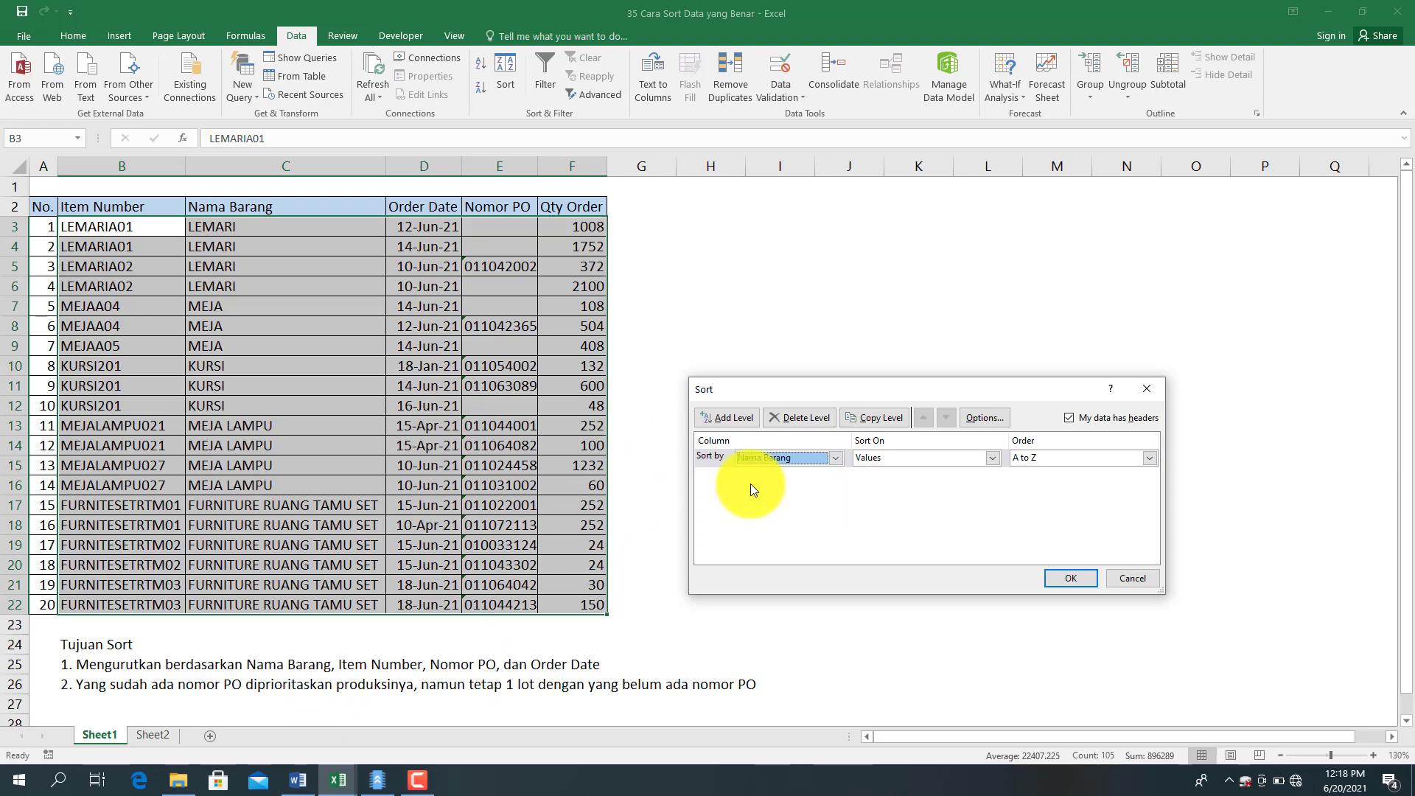
Add Item Number, Nomor PO and Order Date (oldest to newest) sort levels and apply.
{"action": "left_click", "coordinate": [726, 417]}
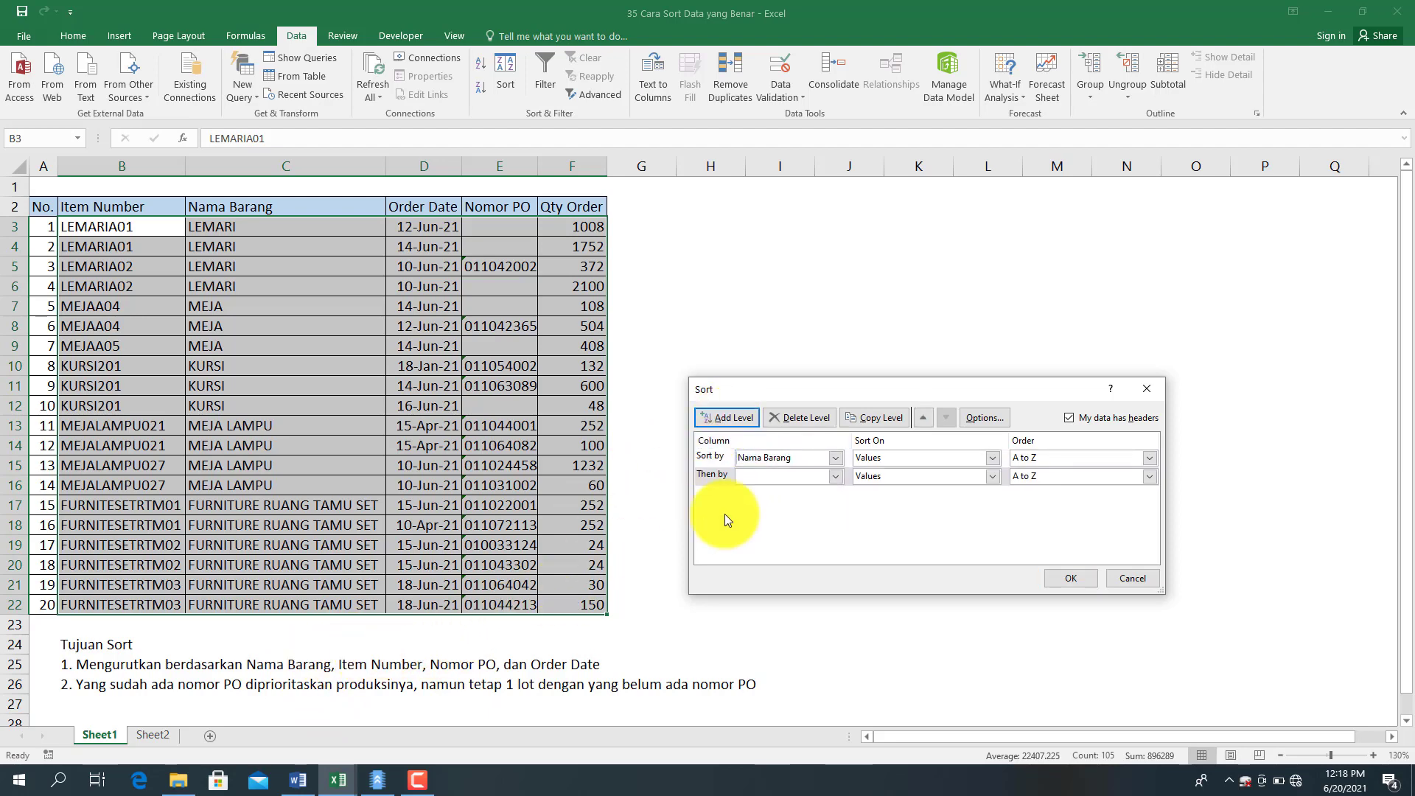
{"action": "left_click", "coordinate": [752, 476]}
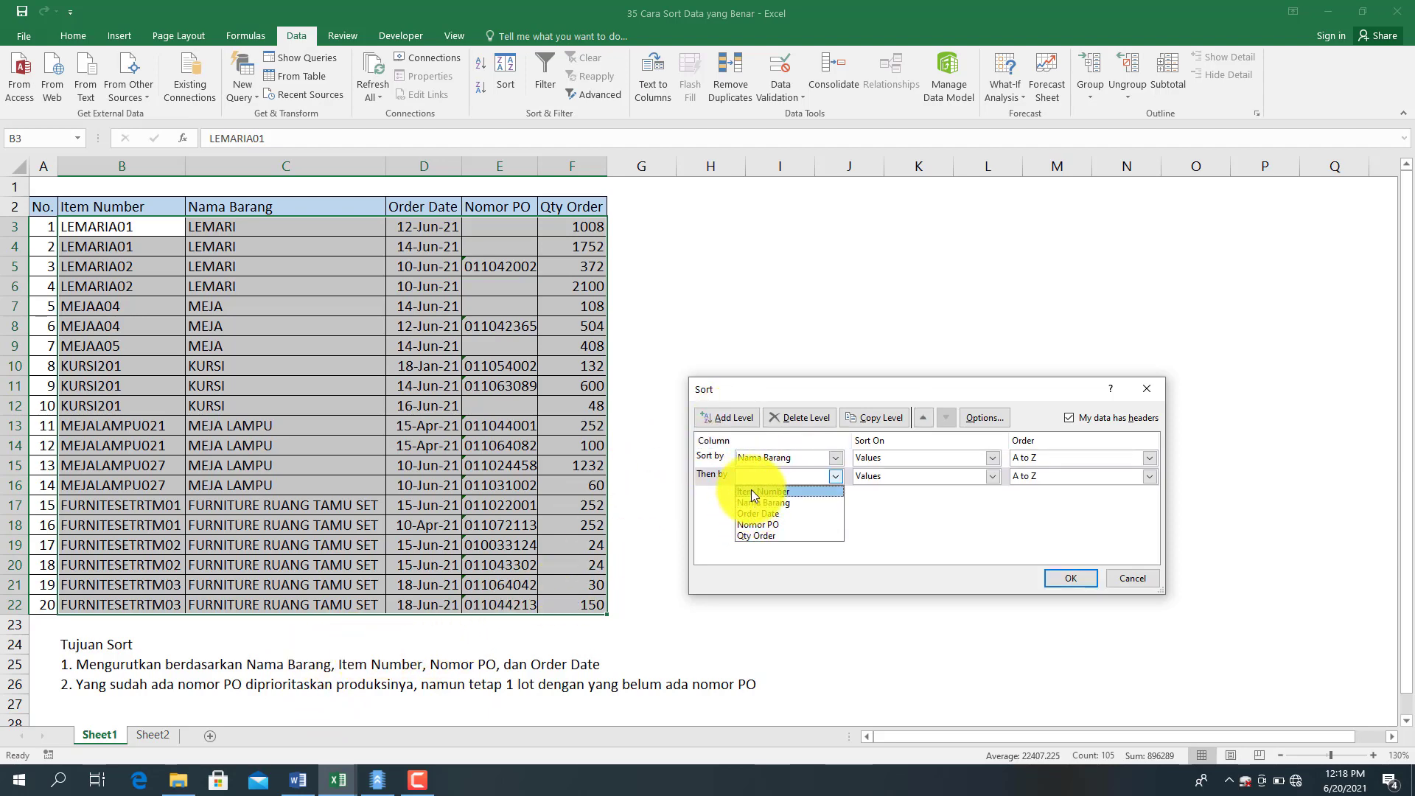
{"action": "left_click", "coordinate": [750, 490]}
{"action": "left_click", "coordinate": [716, 417]}
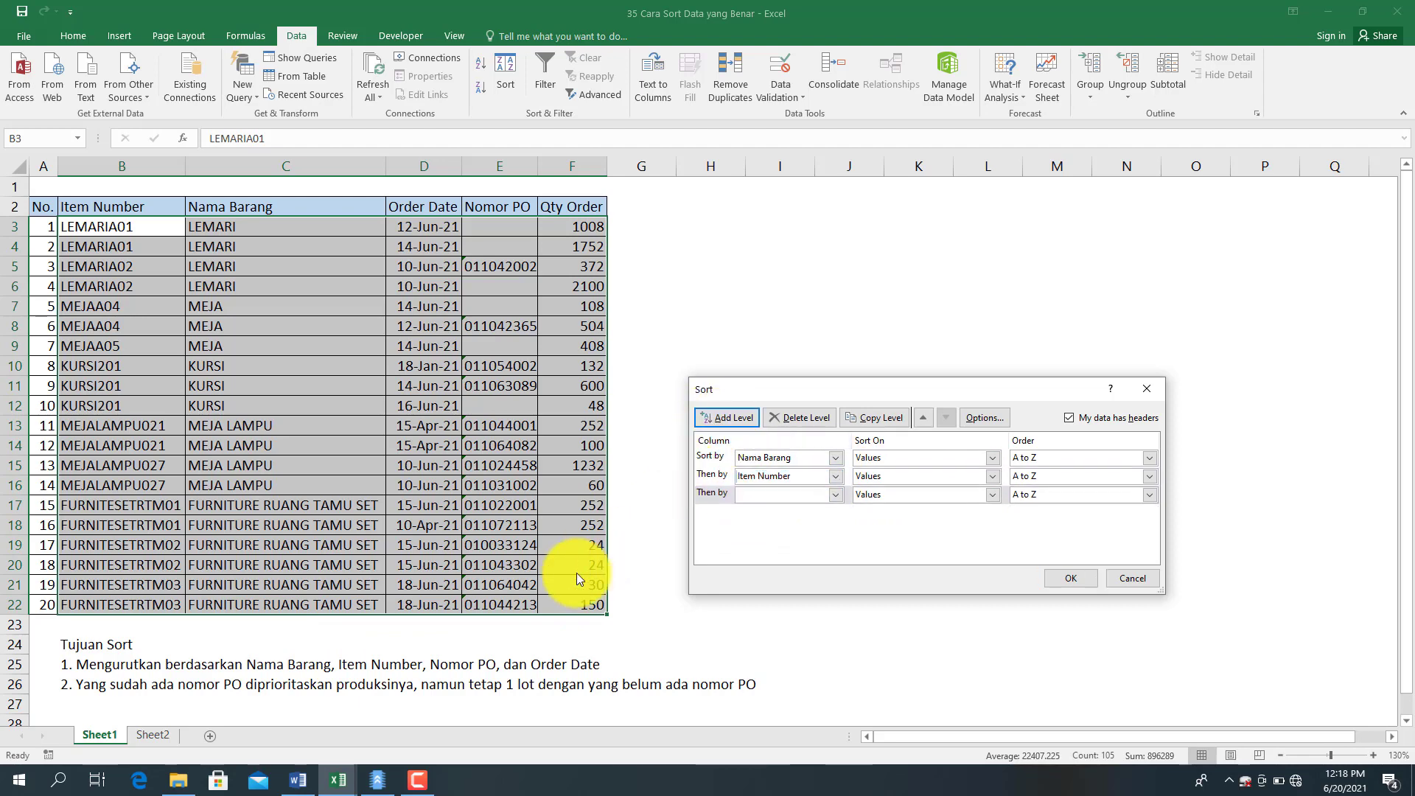
{"action": "left_click", "coordinate": [773, 494]}
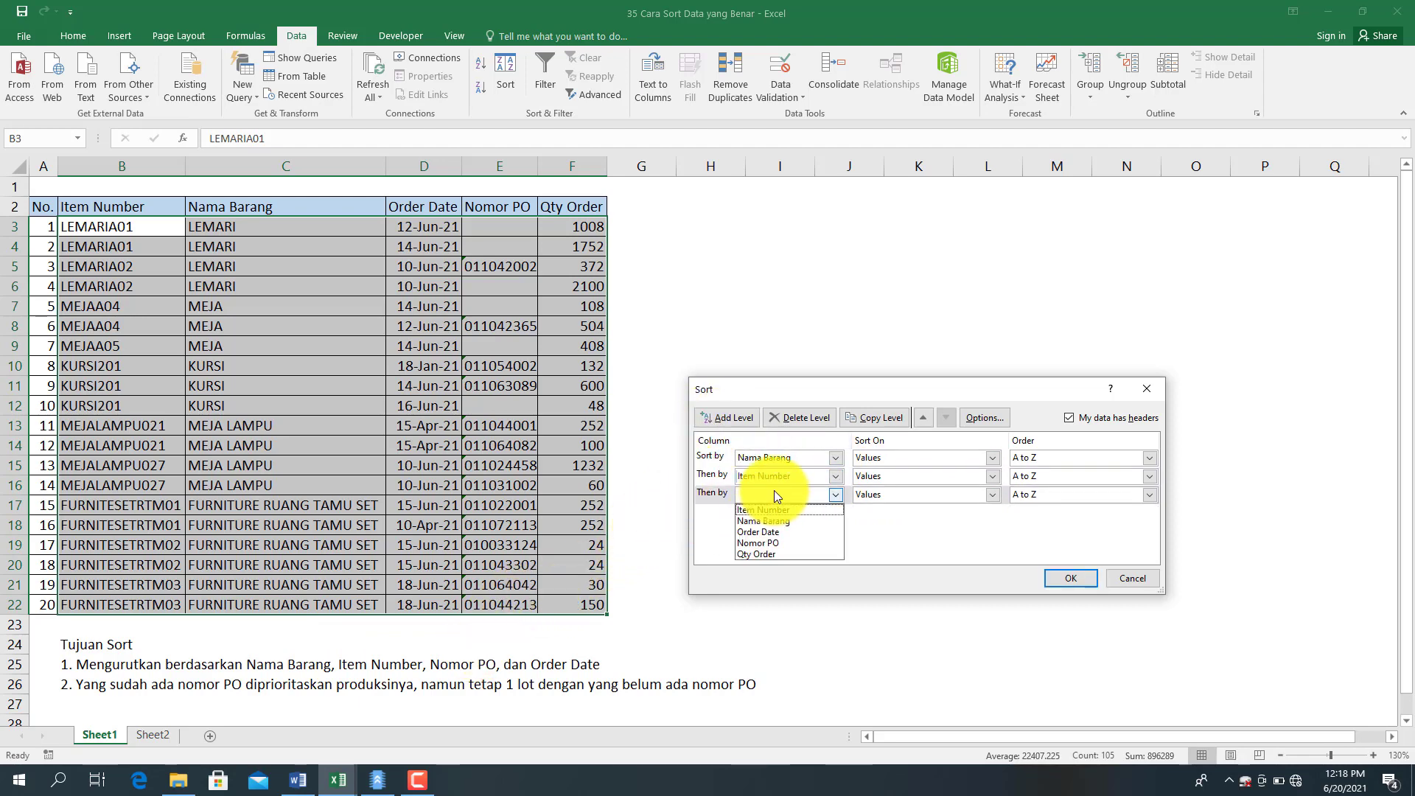
{"action": "left_click", "coordinate": [760, 542]}
{"action": "left_click", "coordinate": [730, 424]}
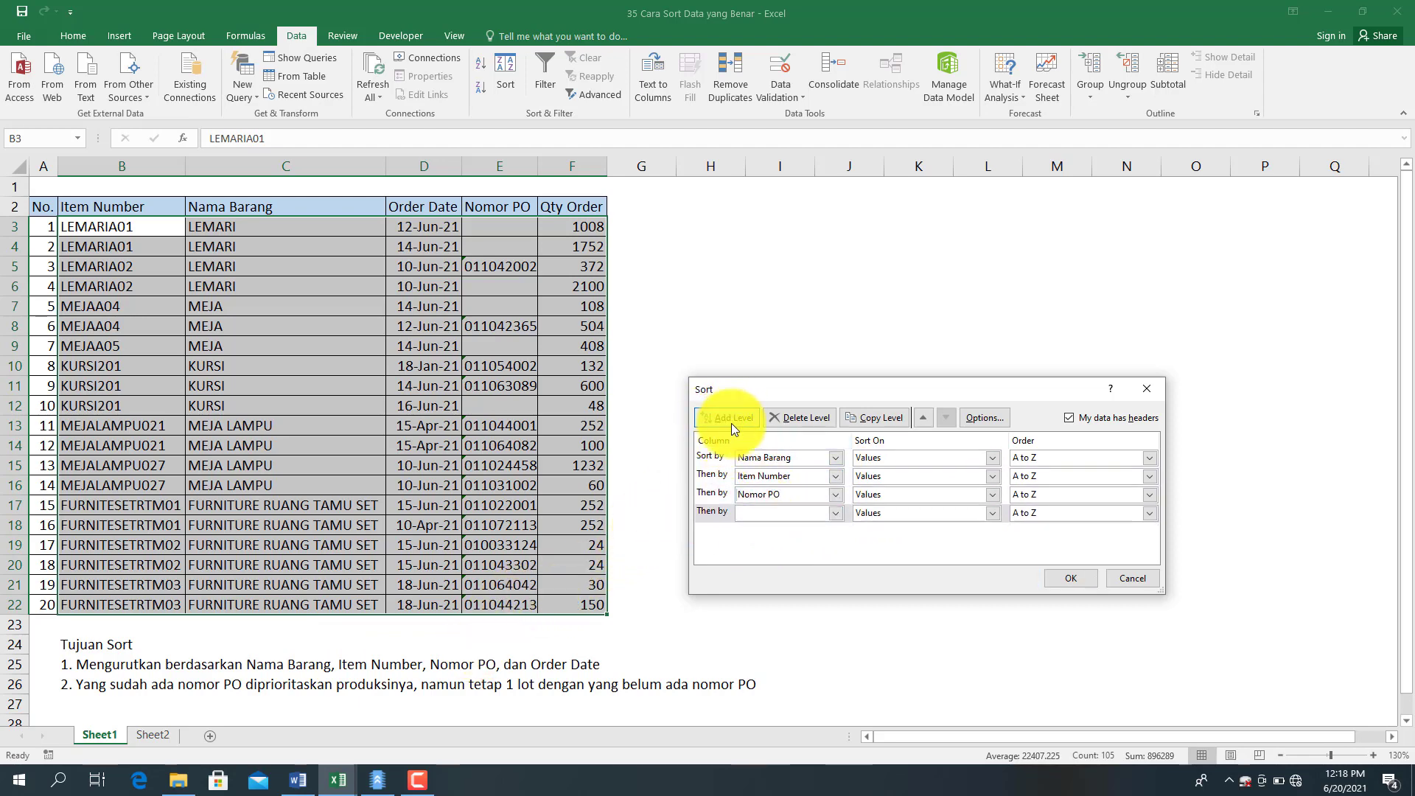
{"action": "left_click", "coordinate": [742, 515]}
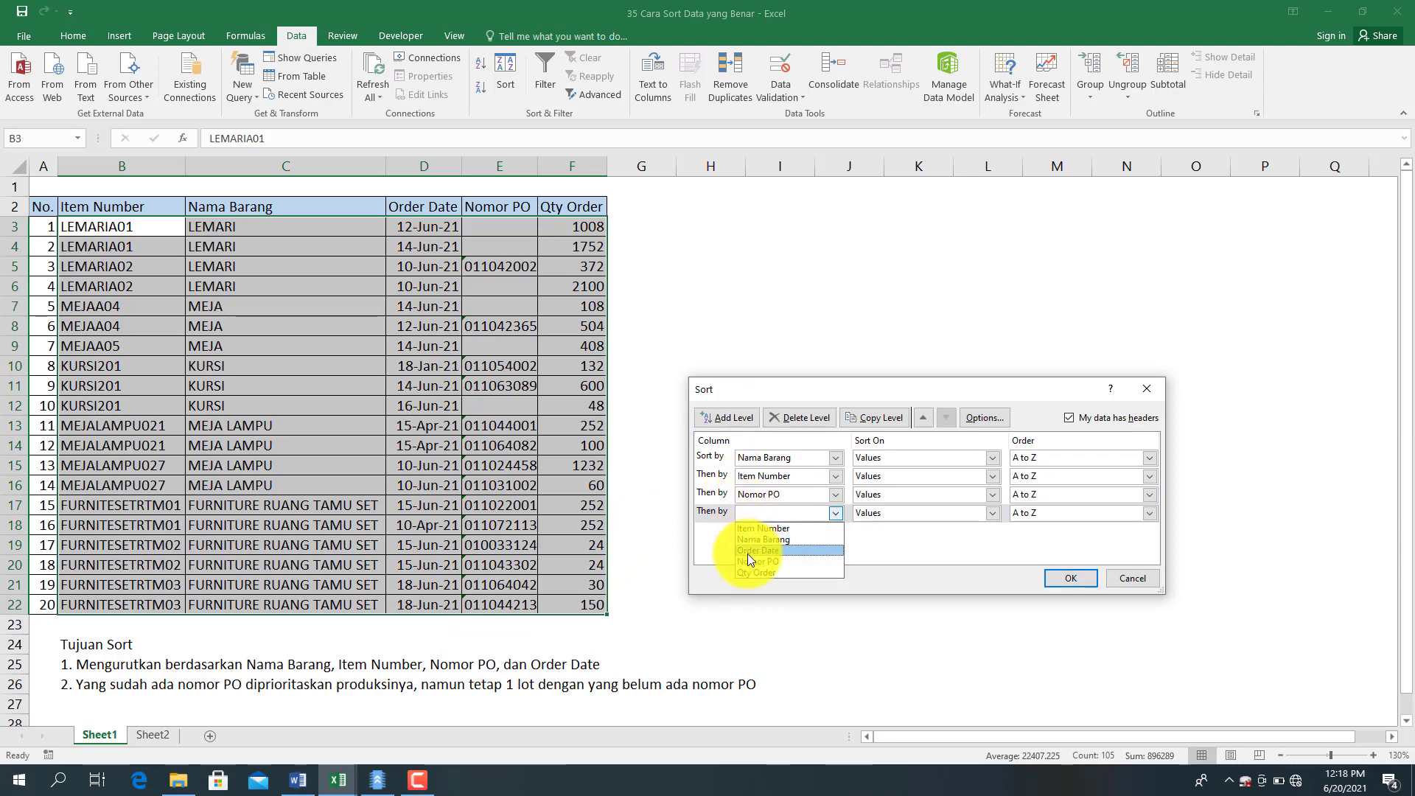
{"action": "left_click", "coordinate": [748, 552]}
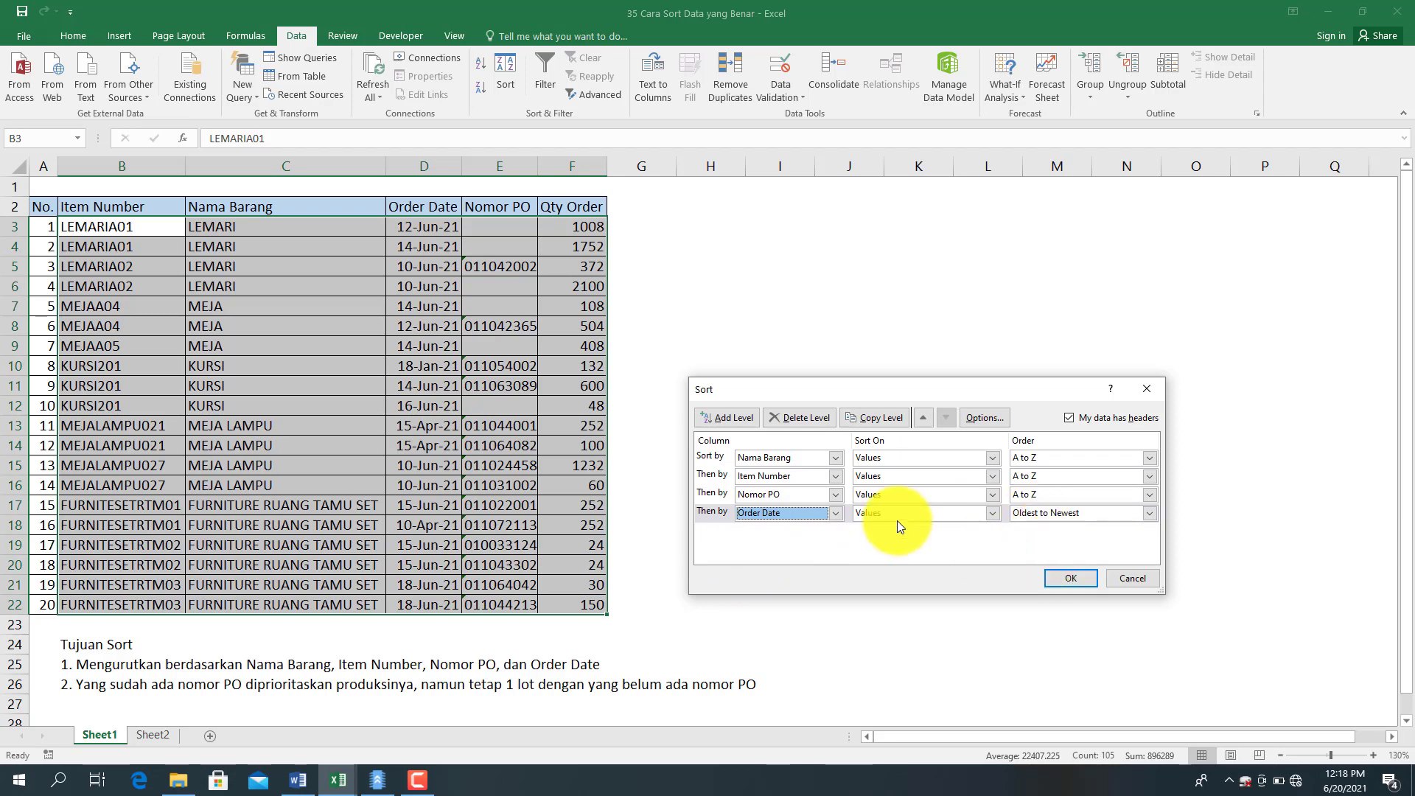
{"action": "left_click", "coordinate": [1074, 578]}
Keep numbers and numbers stored as text sorted separately in the Sort Warning.
{"action": "left_click", "coordinate": [851, 530]}
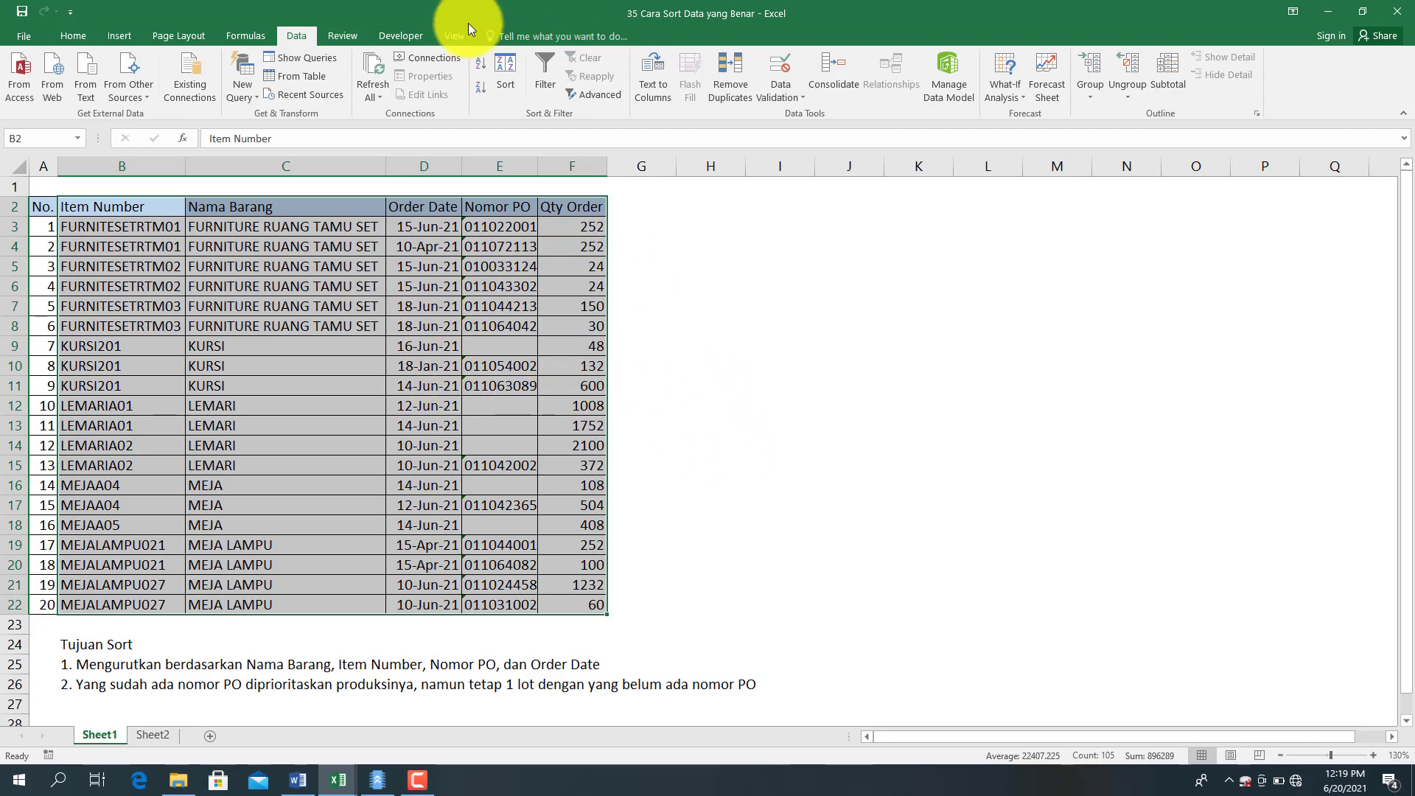
Rerun the four-level sort, treating anything that looks like a number as a number.
{"action": "left_click", "coordinate": [503, 75]}
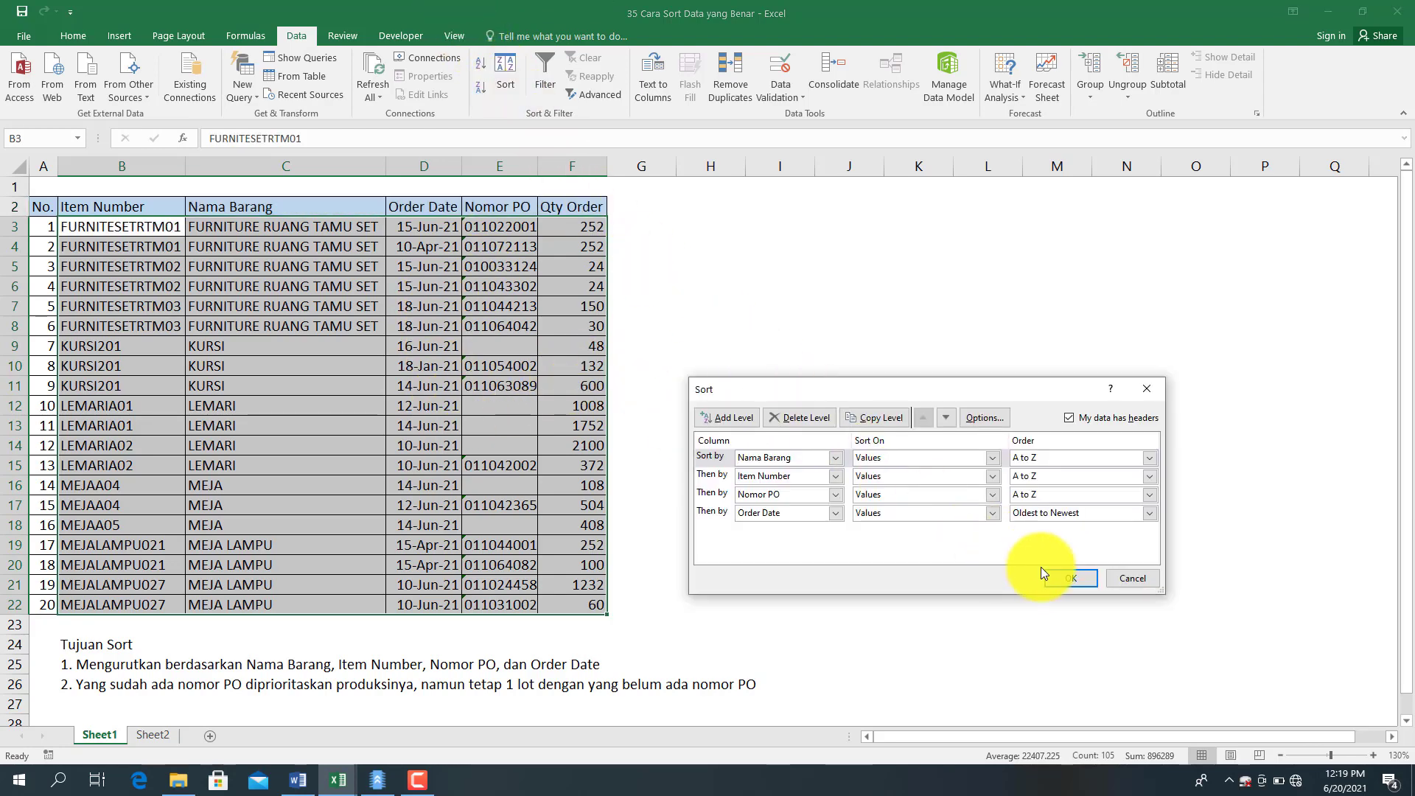
{"action": "left_click", "coordinate": [1054, 575]}
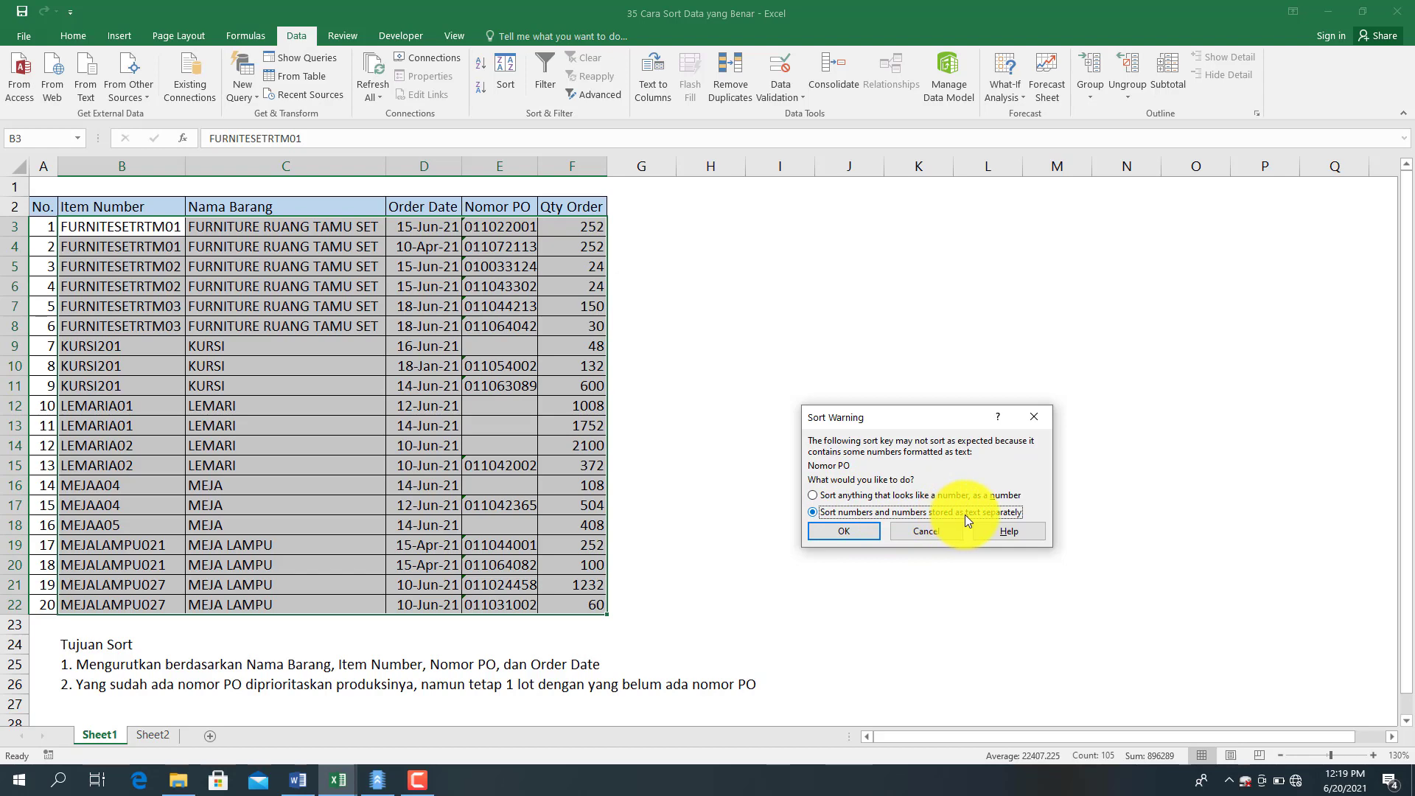
{"action": "left_click", "coordinate": [850, 496]}
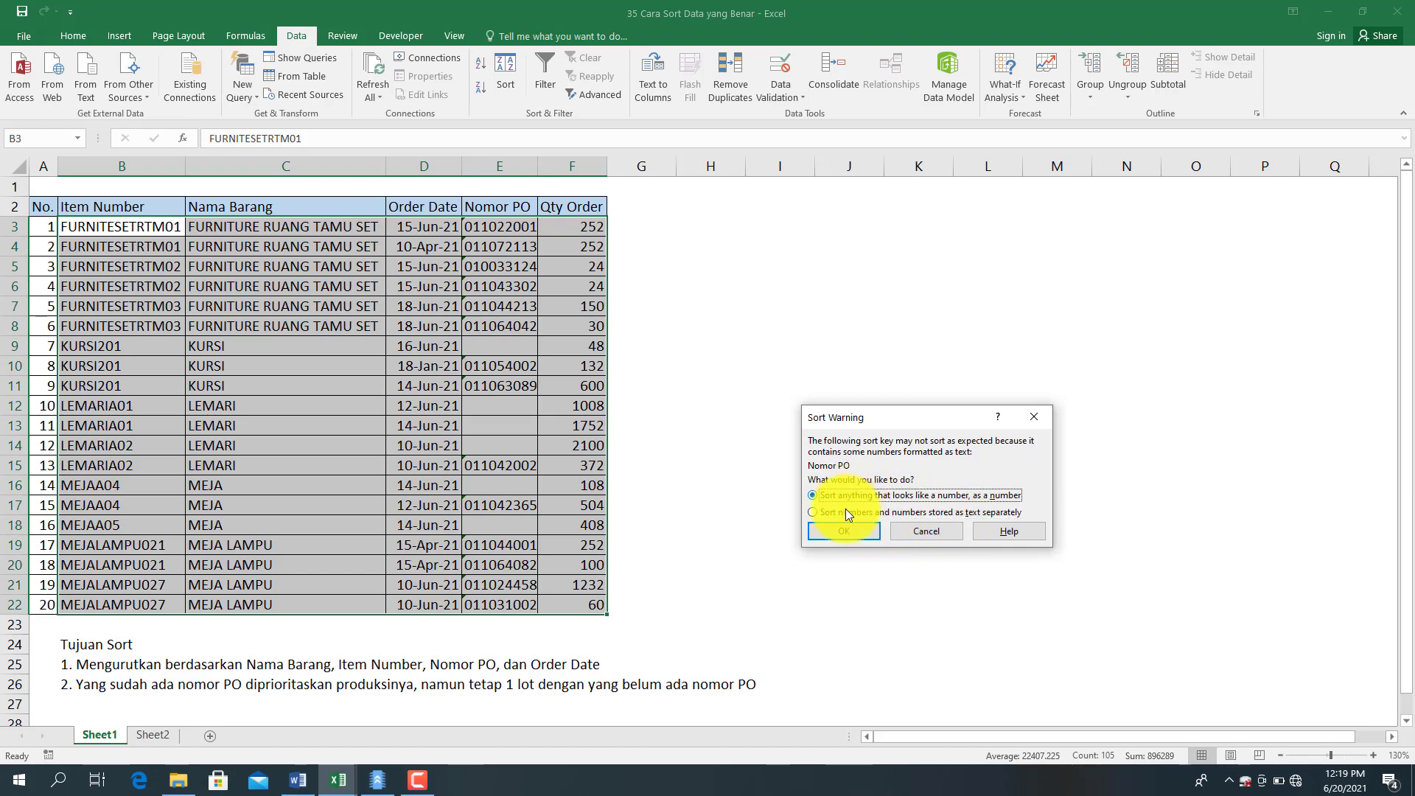
{"action": "left_click", "coordinate": [844, 531]}
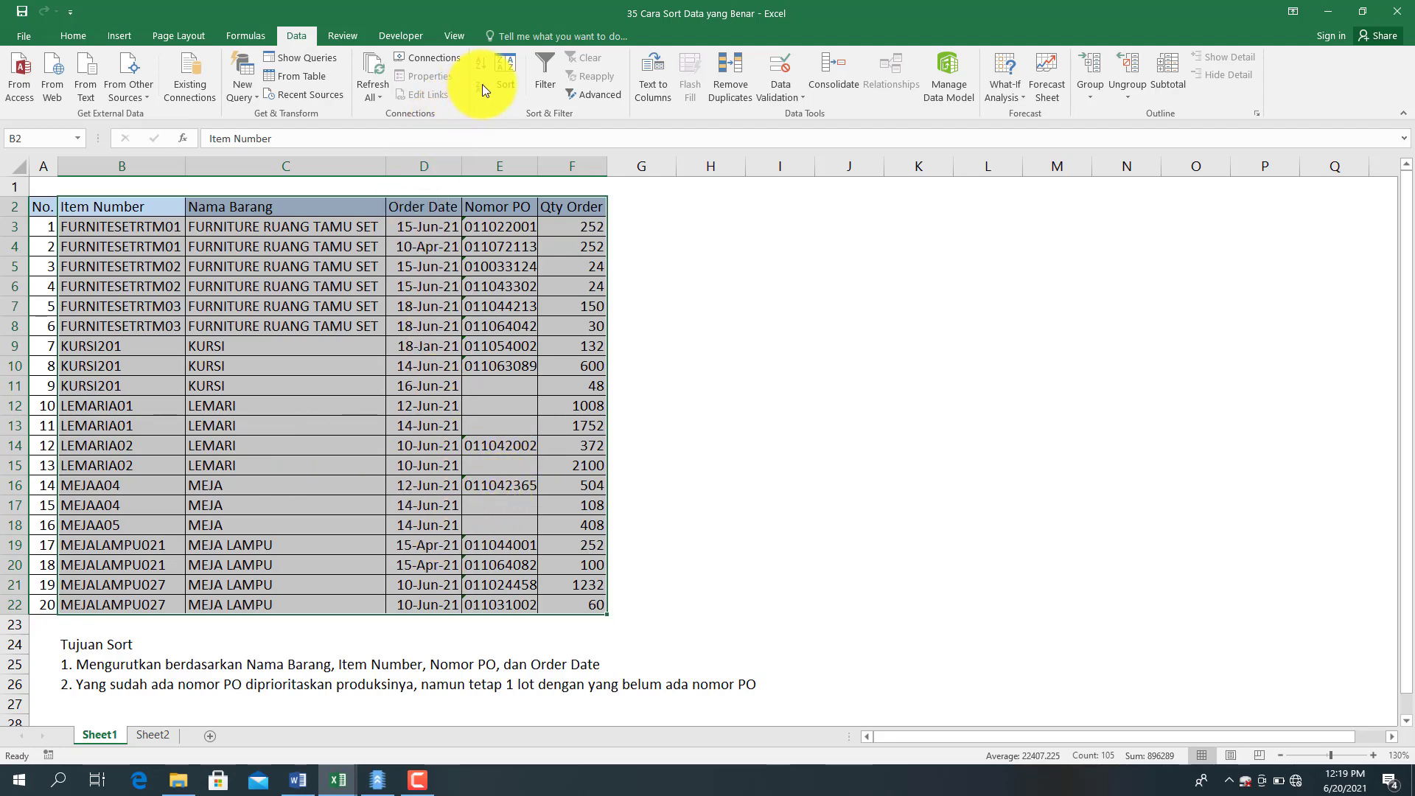
Reapply the four-level sort with number-like Nomor PO text sorted as numbers.
{"action": "left_click", "coordinate": [505, 72]}
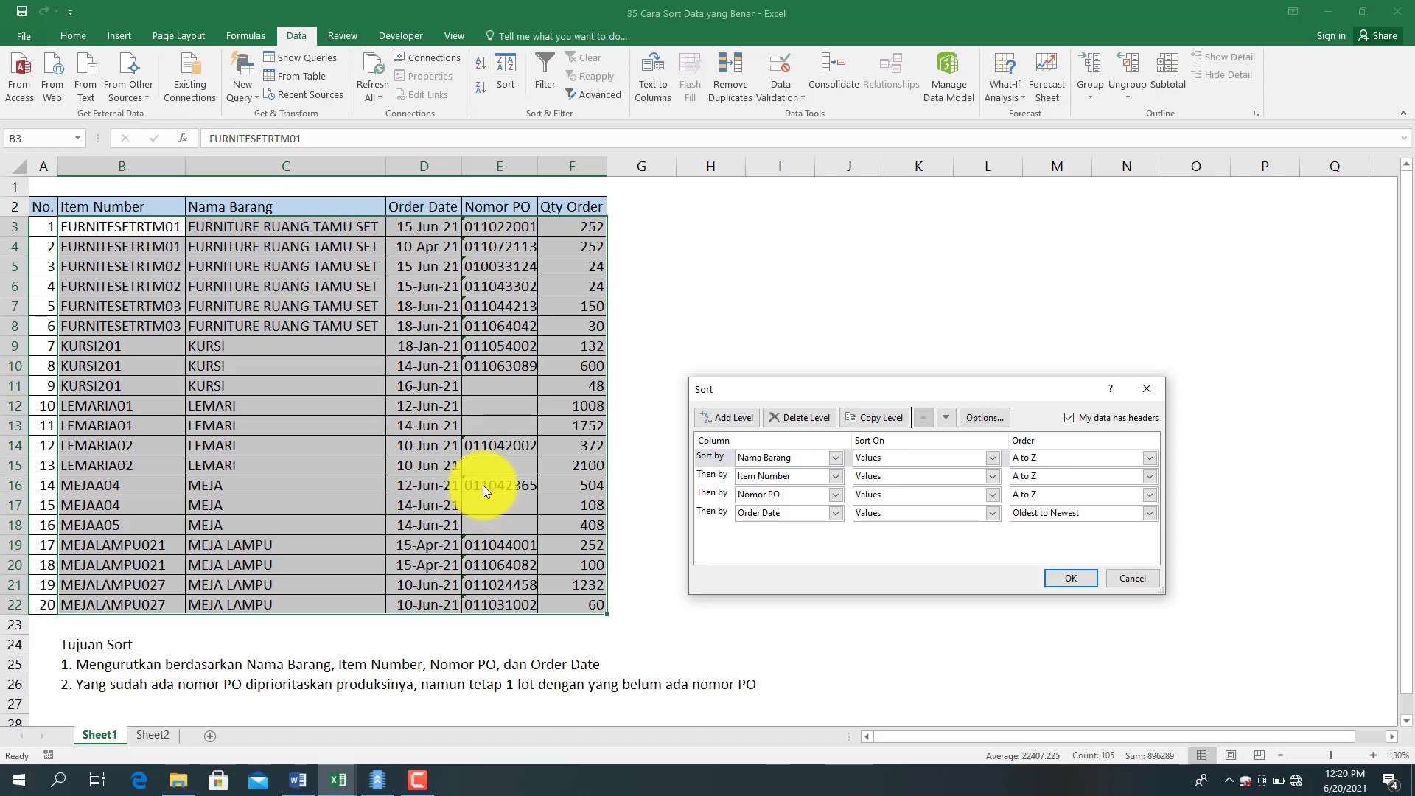
{"action": "left_click", "coordinate": [1060, 576]}
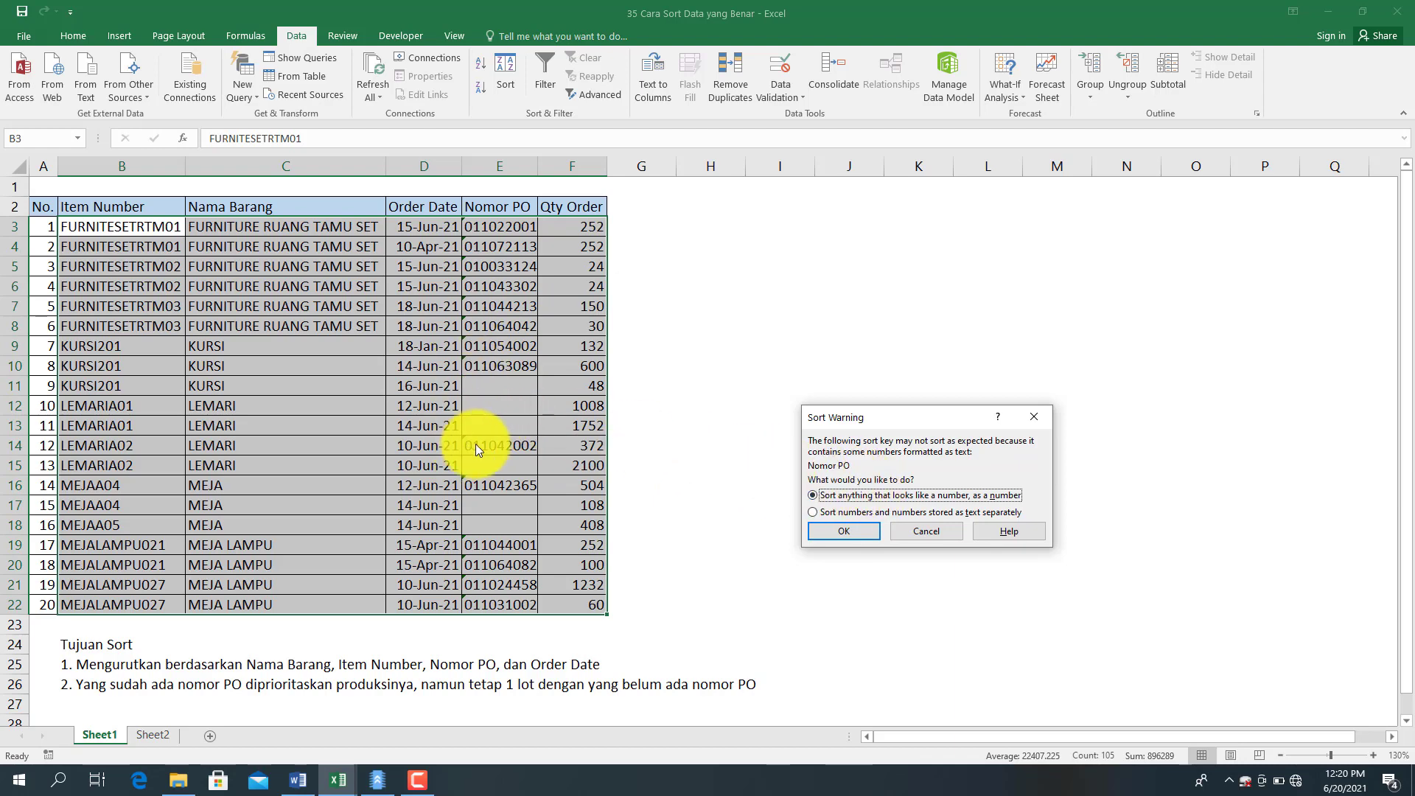
{"action": "left_click", "coordinate": [840, 532]}
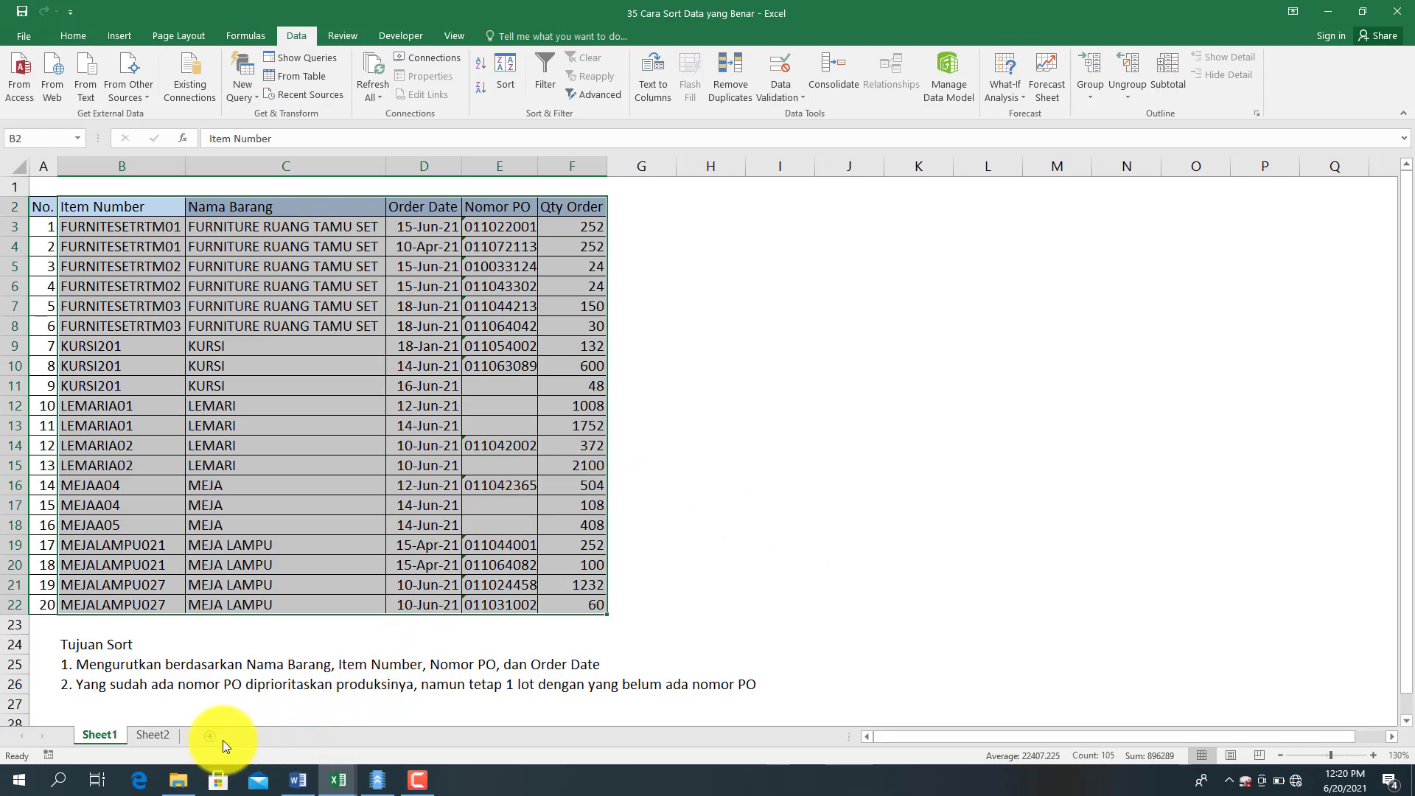
On Sheet2, select the order table from the Item Number header down and add three extra sort levels.
{"action": "left_click", "coordinate": [151, 735]}
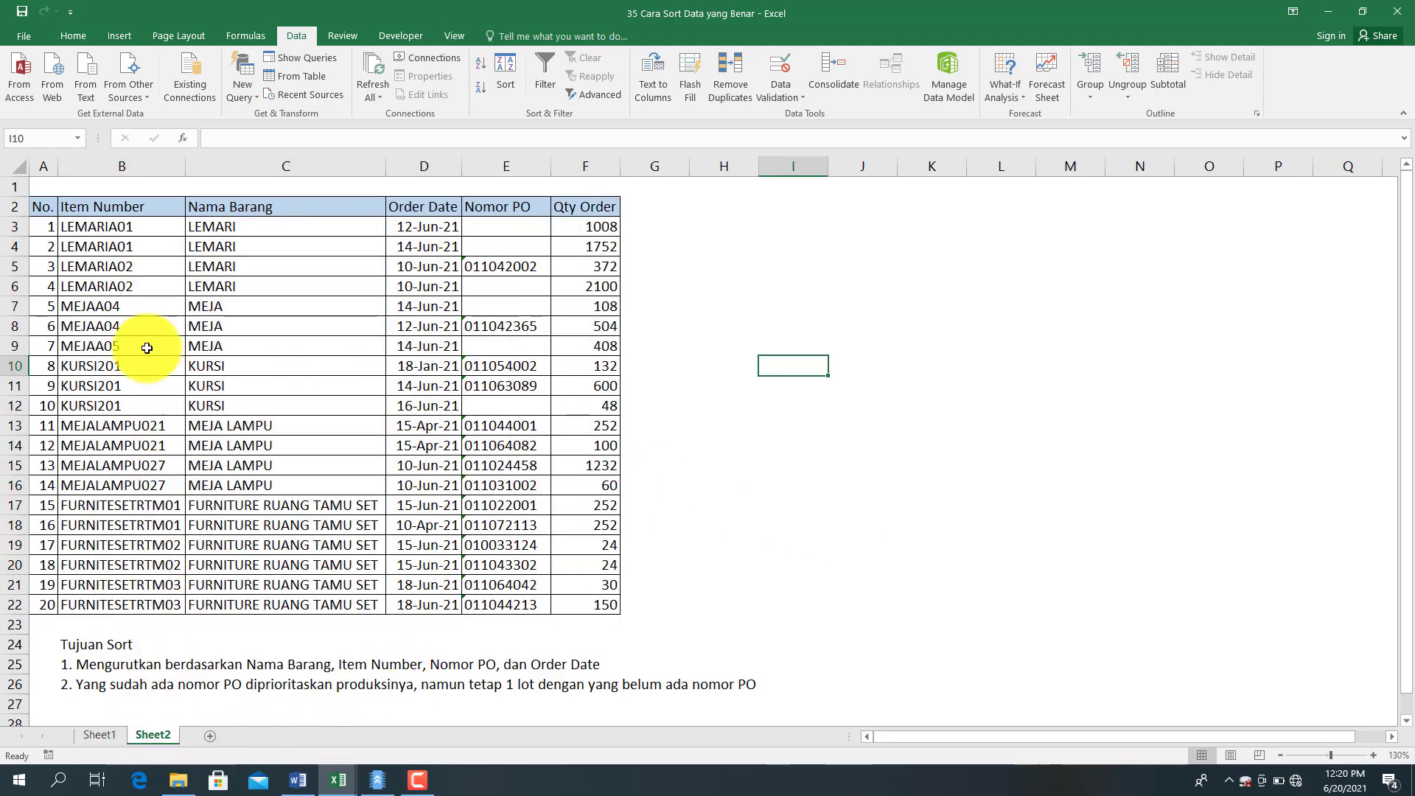
{"action": "left_click", "coordinate": [105, 203]}
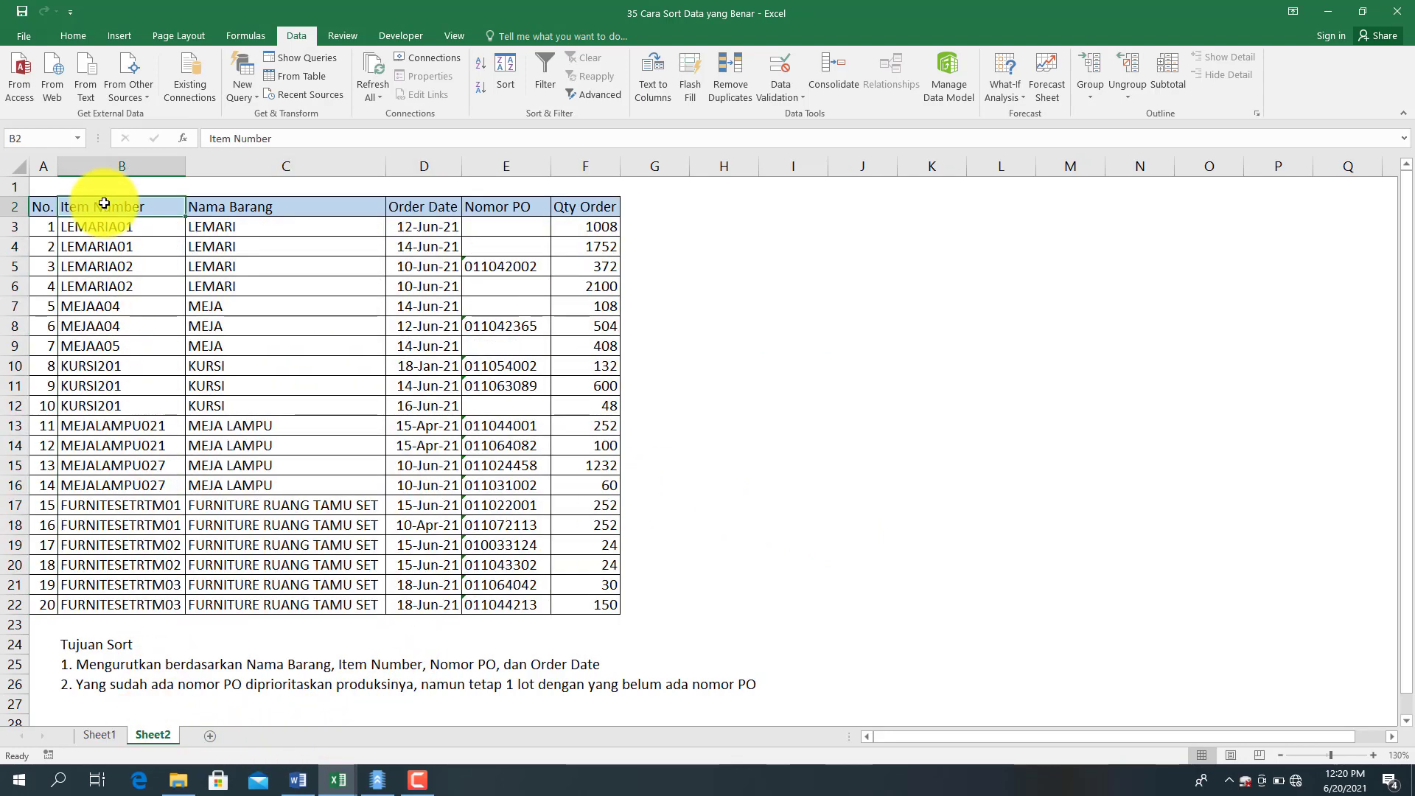
{"action": "key", "text": "ctrl+shift+Right"}
{"action": "key", "text": "ctrl+shift+Down"}
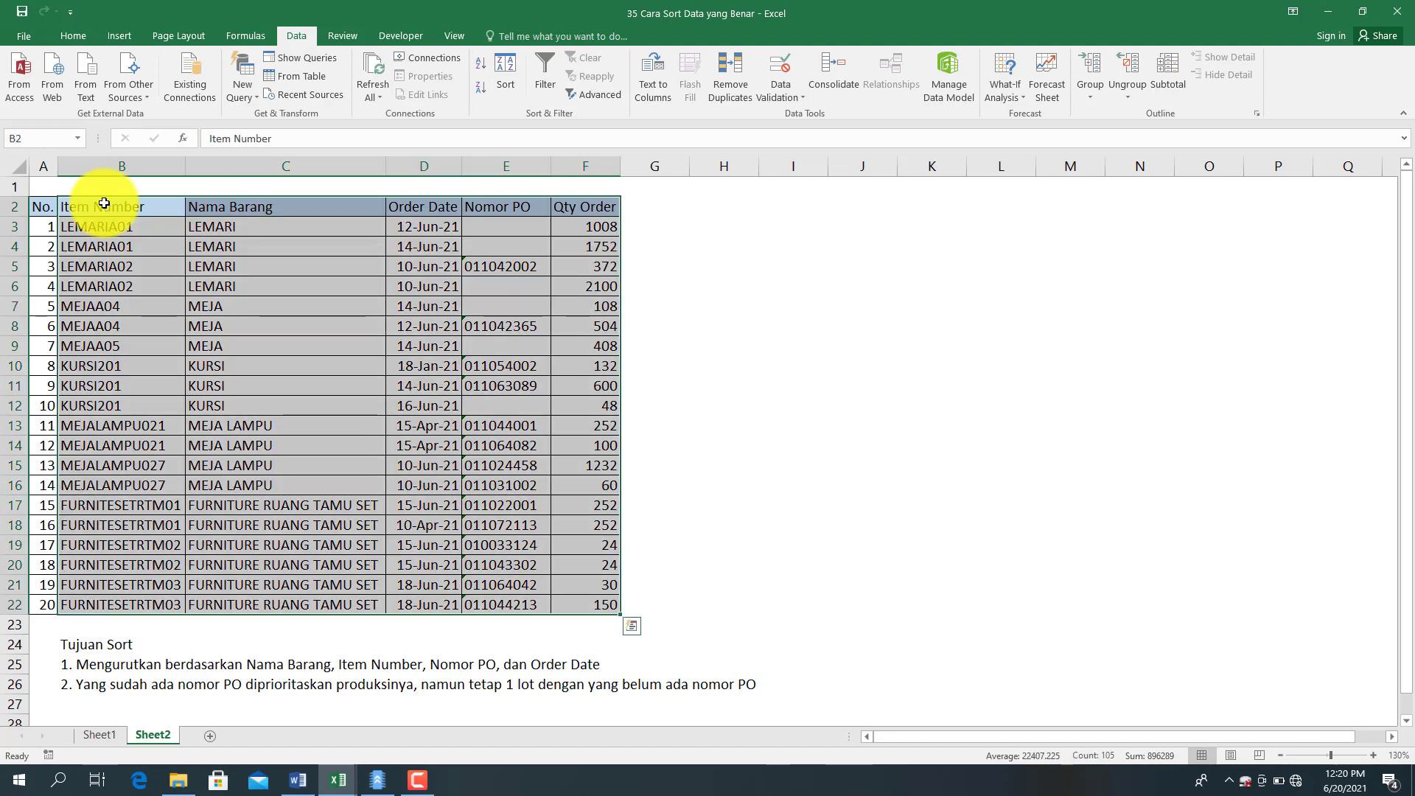
{"action": "left_click", "coordinate": [506, 70]}
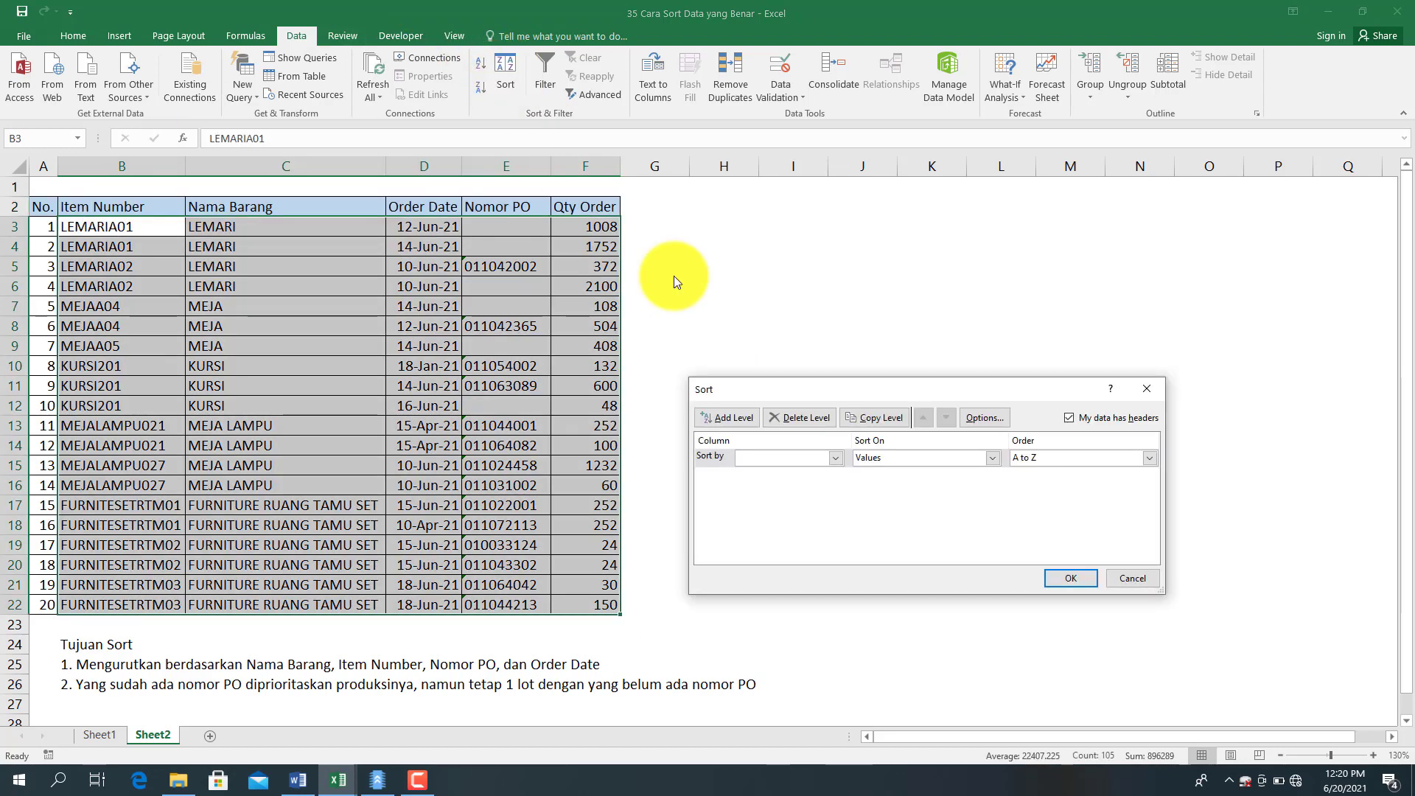
{"action": "left_click", "coordinate": [739, 412]}
{"action": "left_click", "coordinate": [736, 416]}
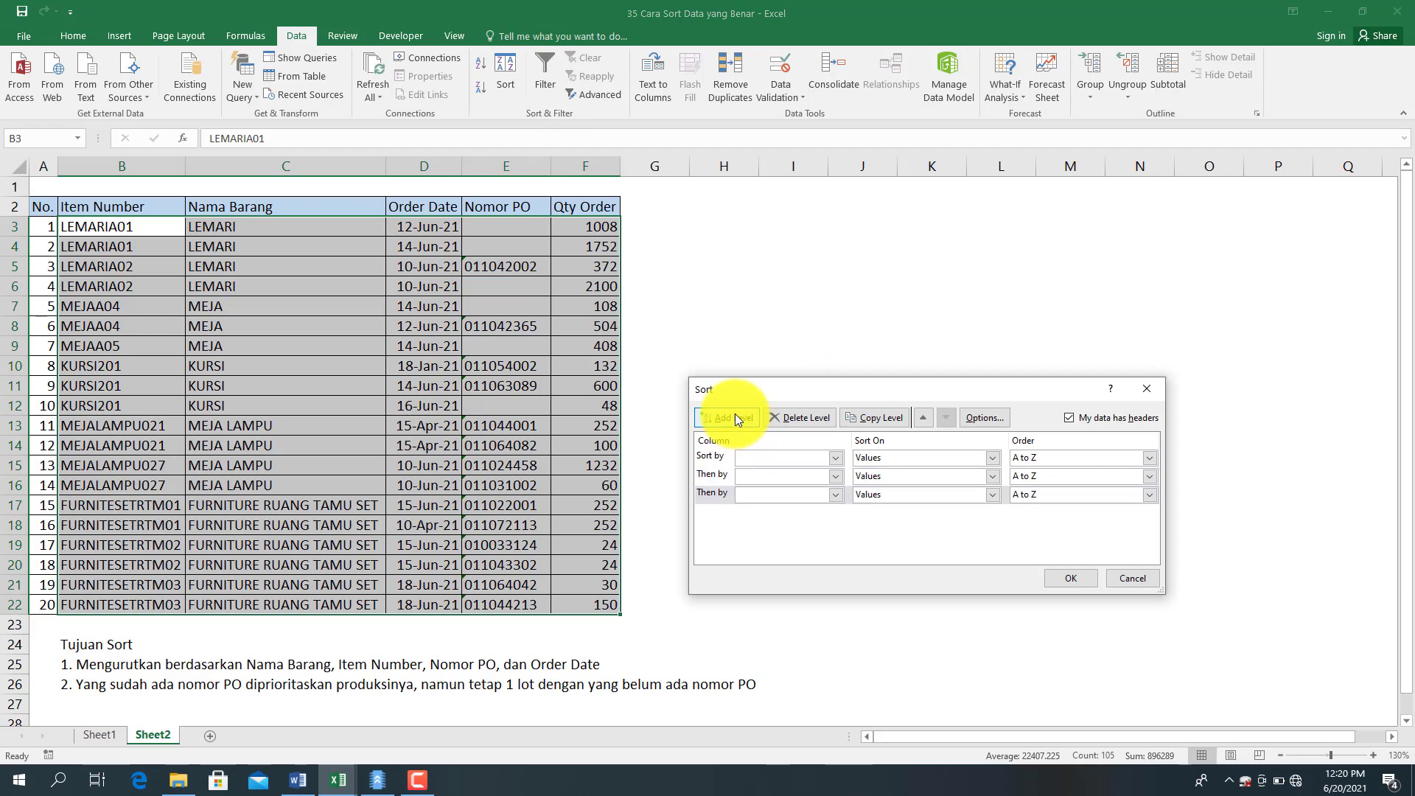
{"action": "left_click", "coordinate": [735, 414]}
Set the levels to Nama Barang, Item Number, Nomor PO and Order Date oldest first, and confirm.
{"action": "left_click", "coordinate": [751, 456]}
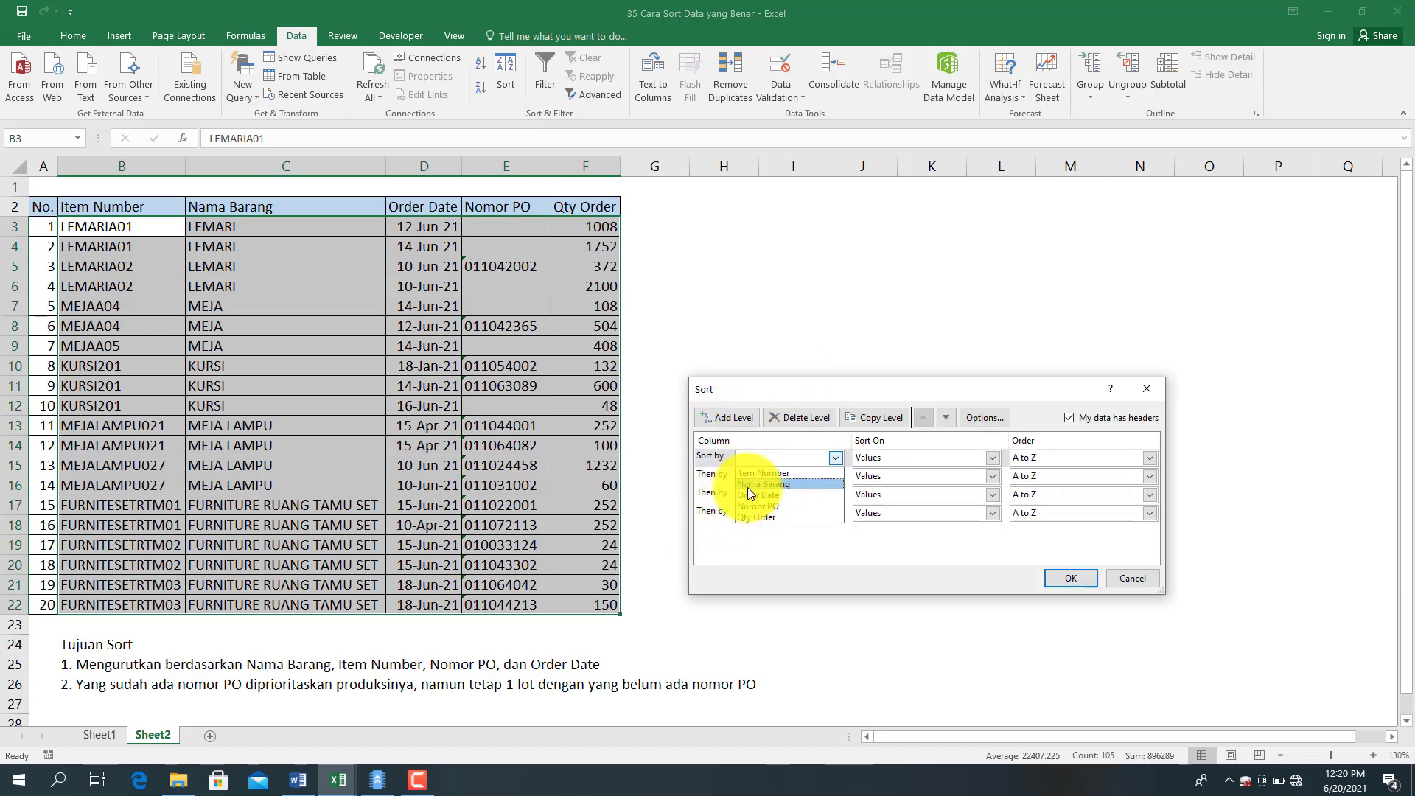
{"action": "left_click", "coordinate": [751, 484]}
{"action": "left_click", "coordinate": [749, 477]}
{"action": "left_click", "coordinate": [744, 491]}
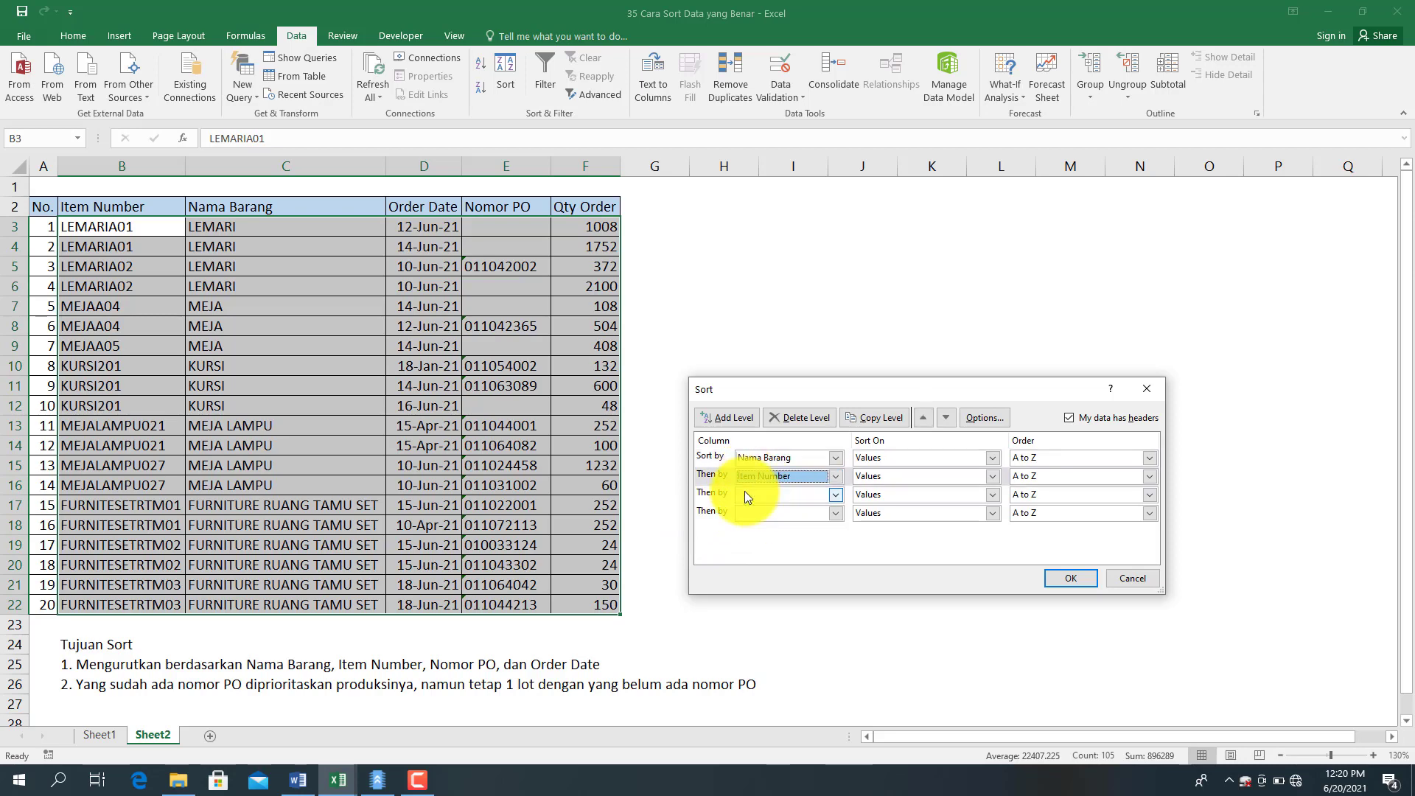
{"action": "left_click", "coordinate": [752, 497]}
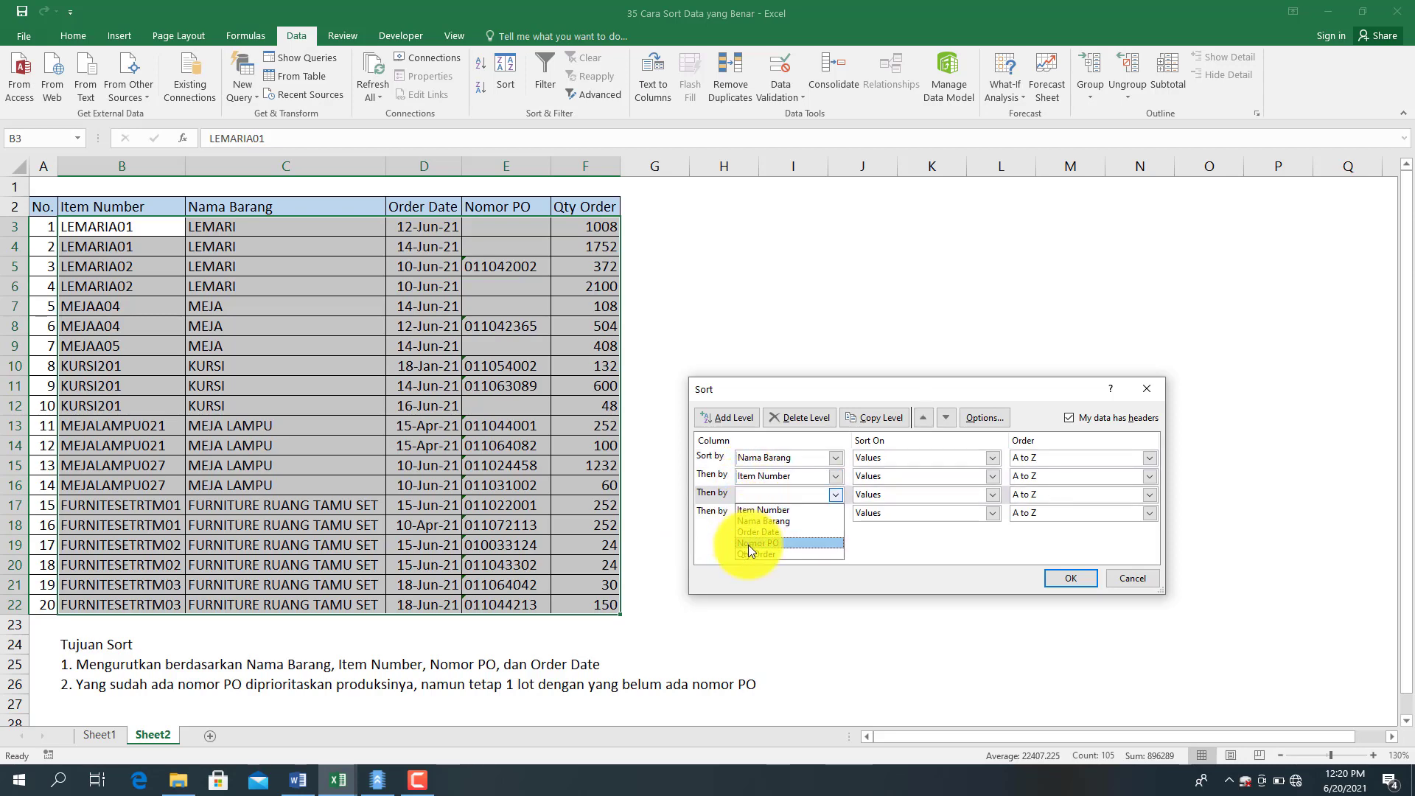
{"action": "left_click", "coordinate": [748, 545]}
{"action": "left_click", "coordinate": [758, 512]}
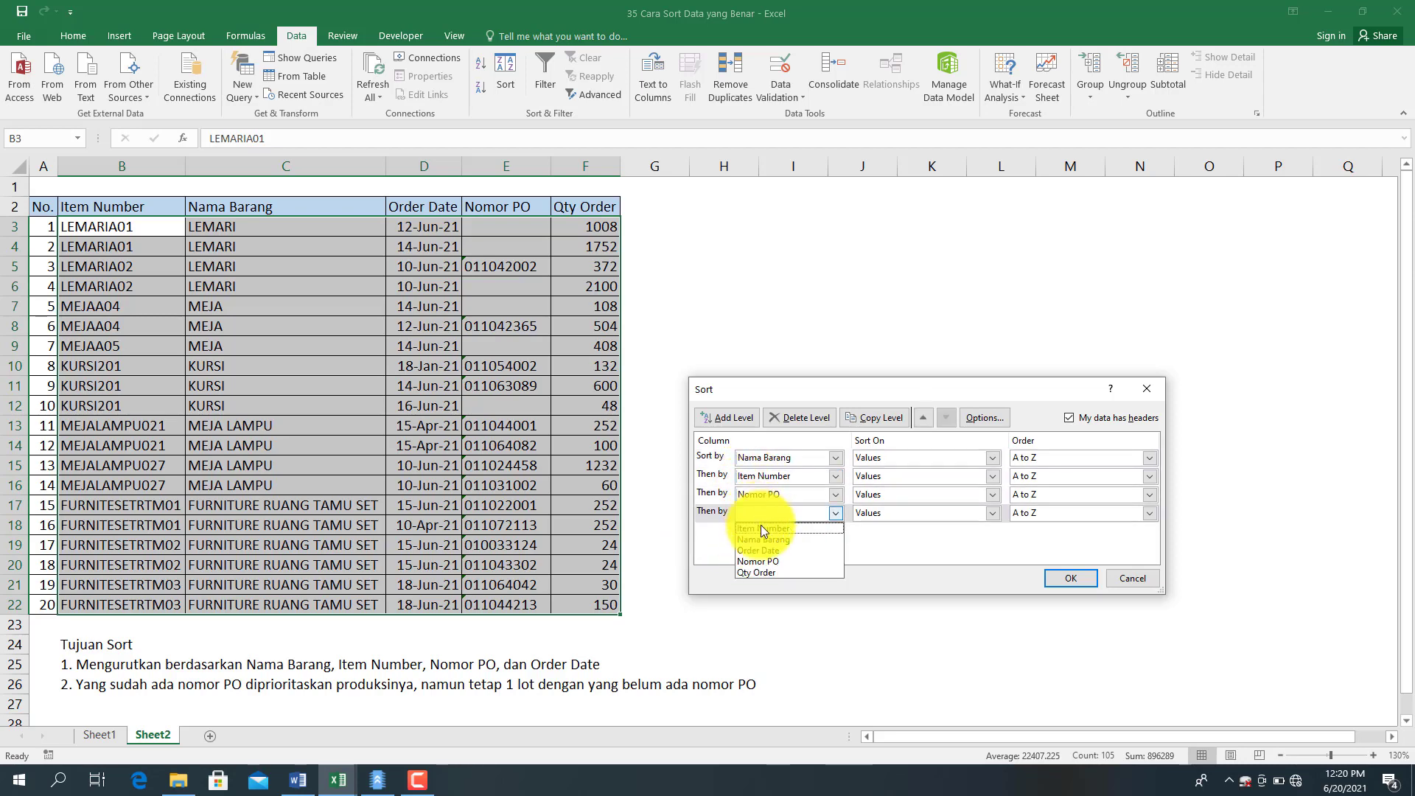
{"action": "left_click", "coordinate": [766, 542]}
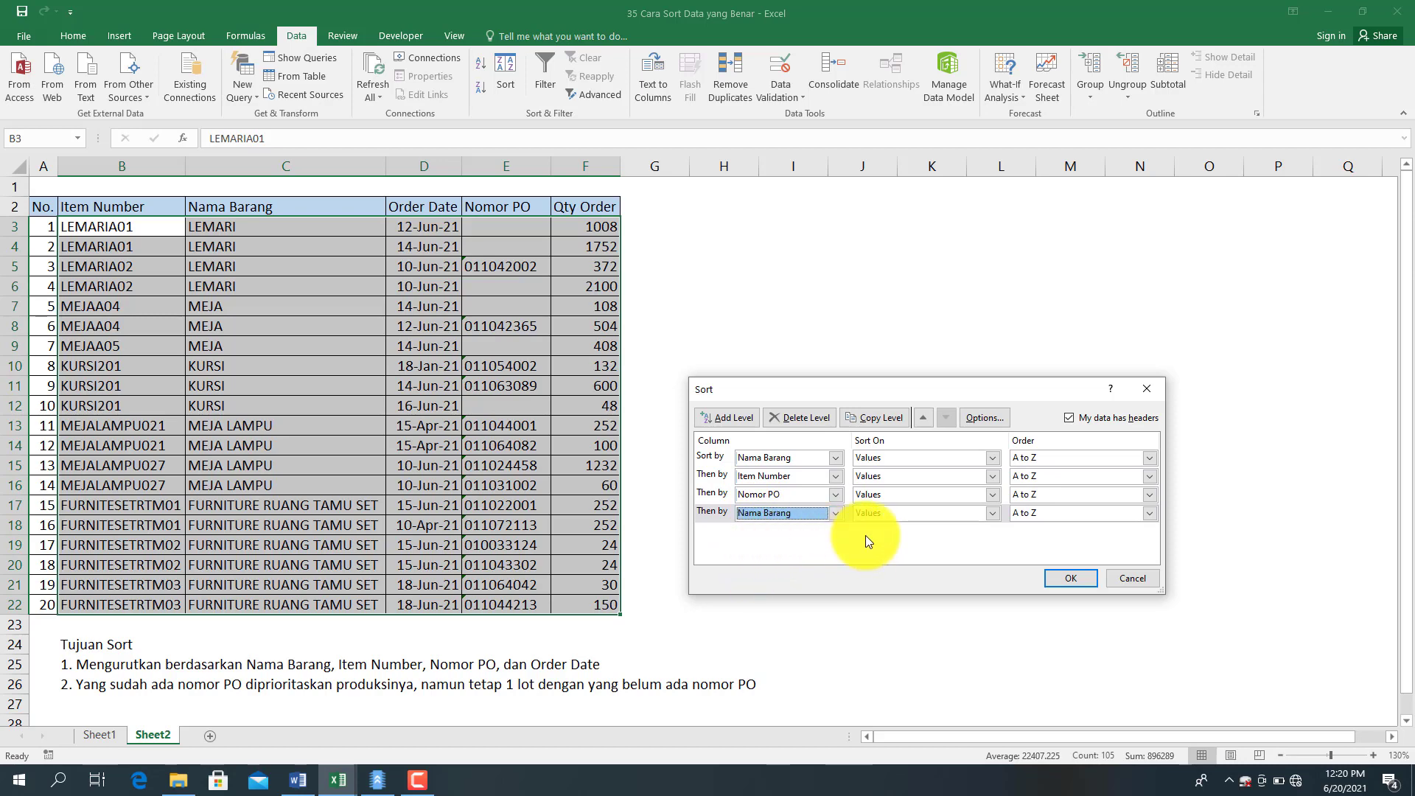
{"action": "left_click", "coordinate": [798, 513]}
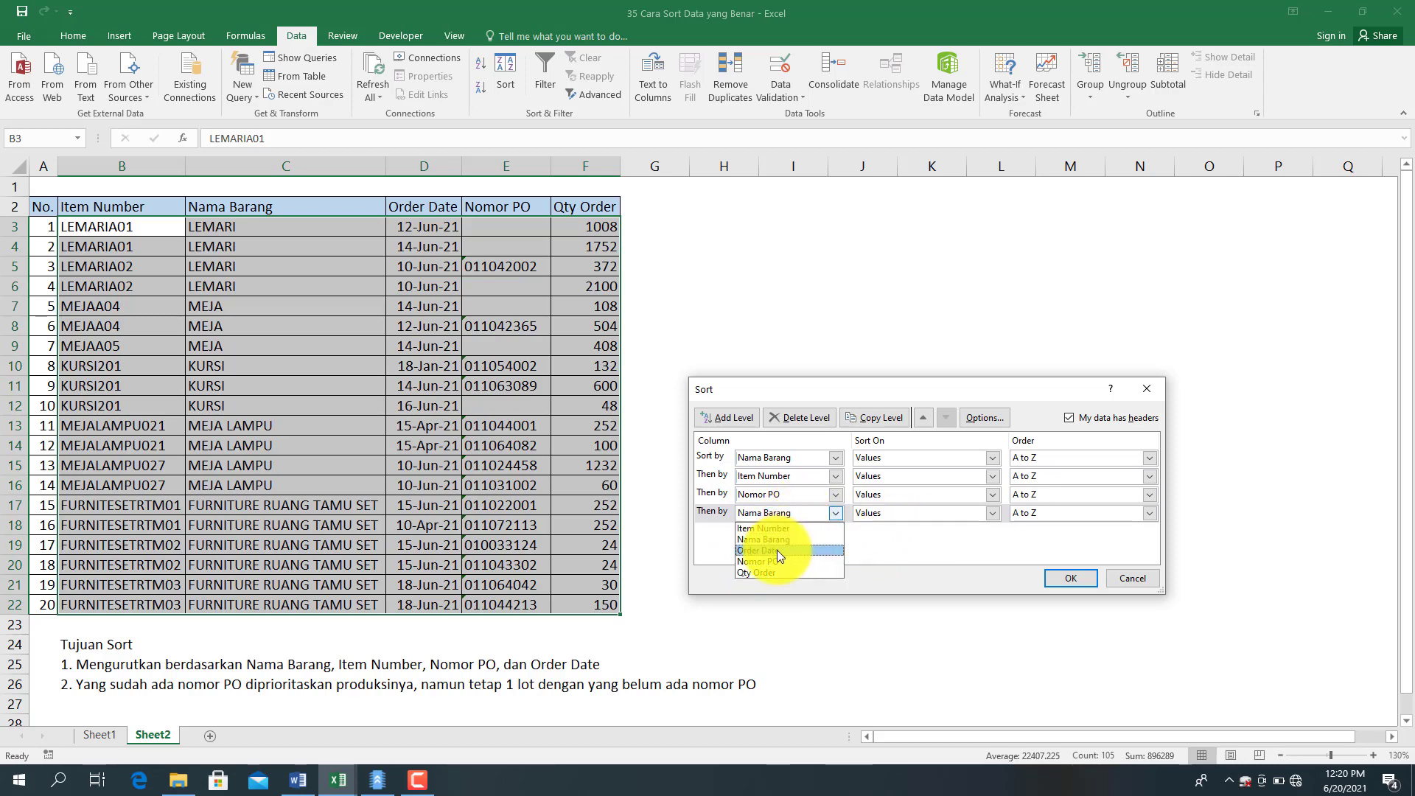
{"action": "left_click", "coordinate": [777, 550]}
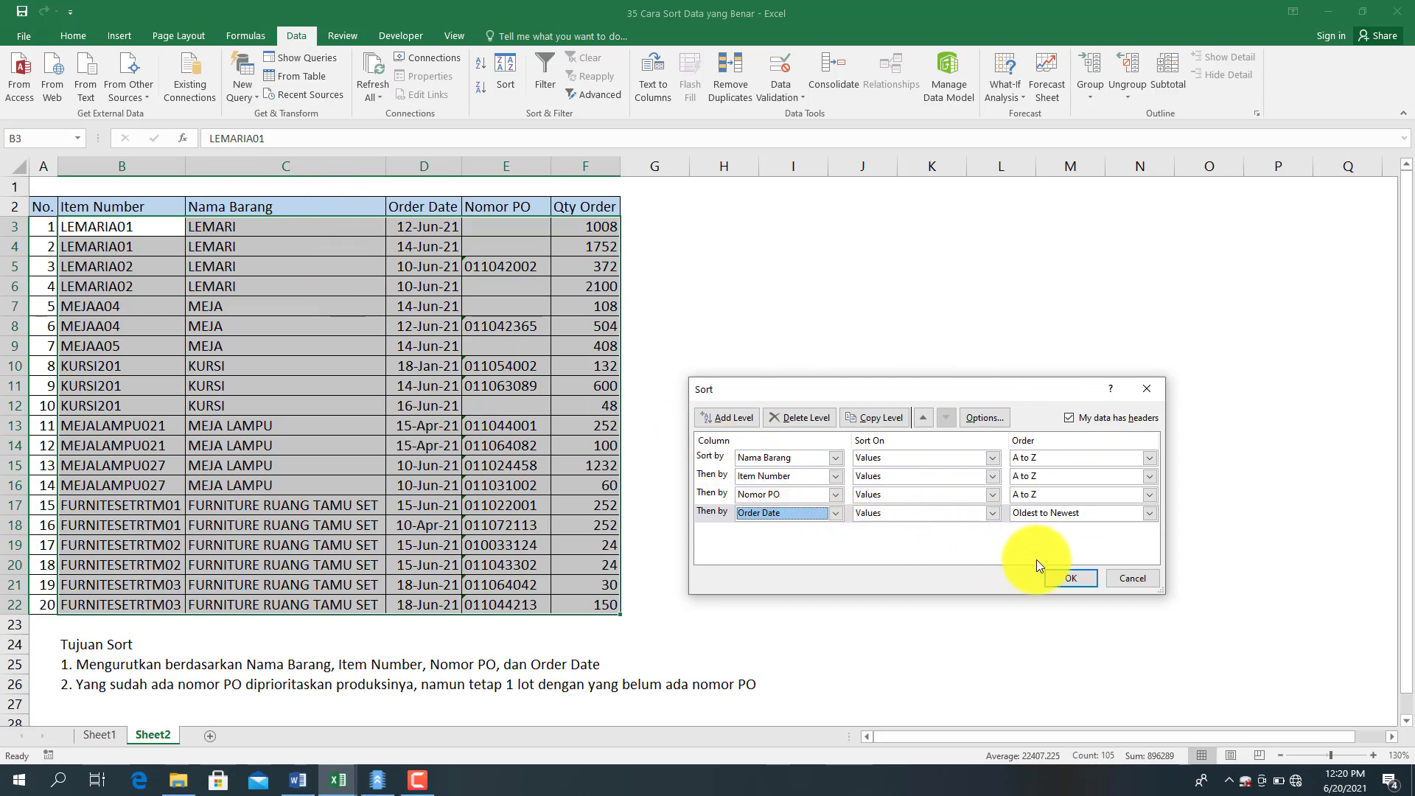
{"action": "left_click", "coordinate": [1056, 571]}
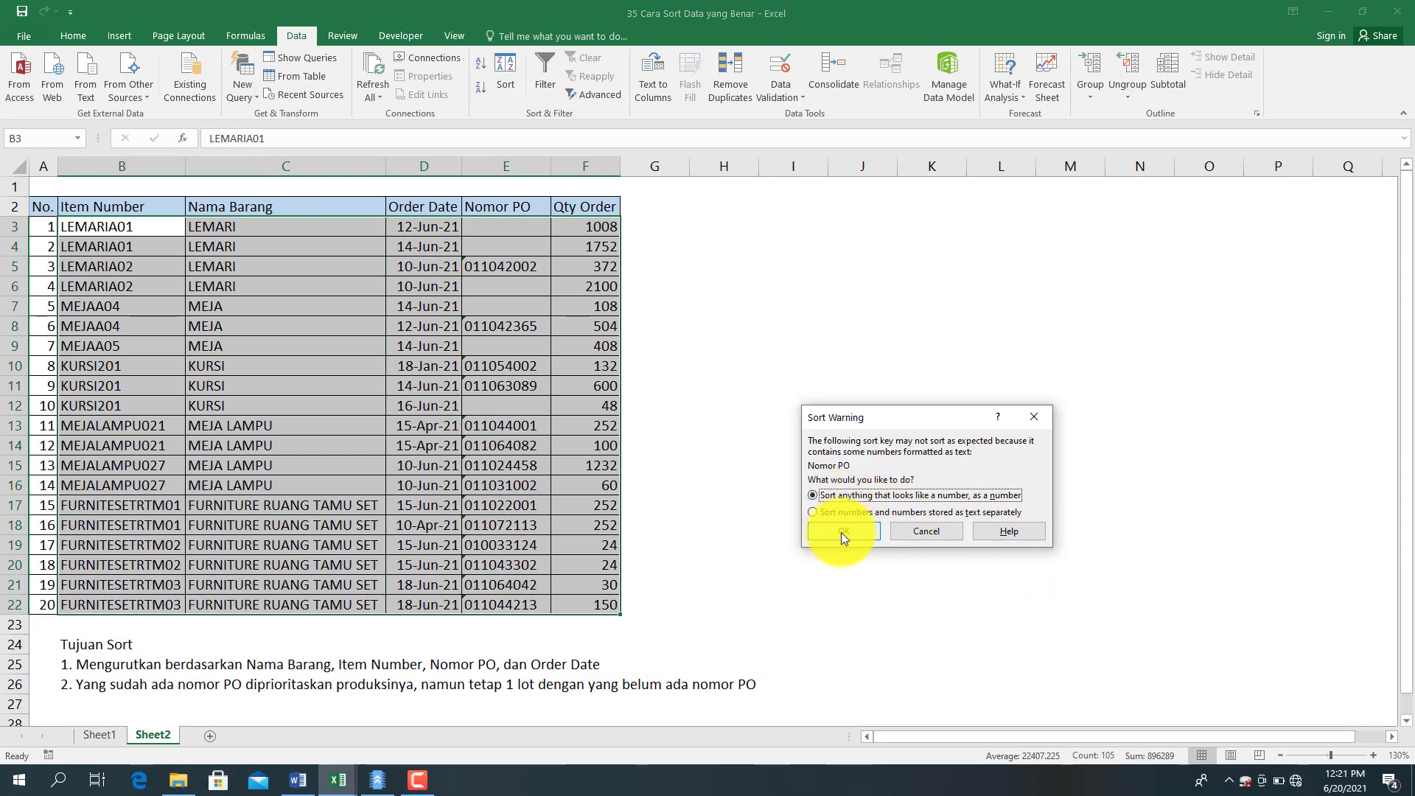
Sort number-like text as numbers to finish the Sheet2 sort, then deselect the table.
{"action": "left_click", "coordinate": [841, 532]}
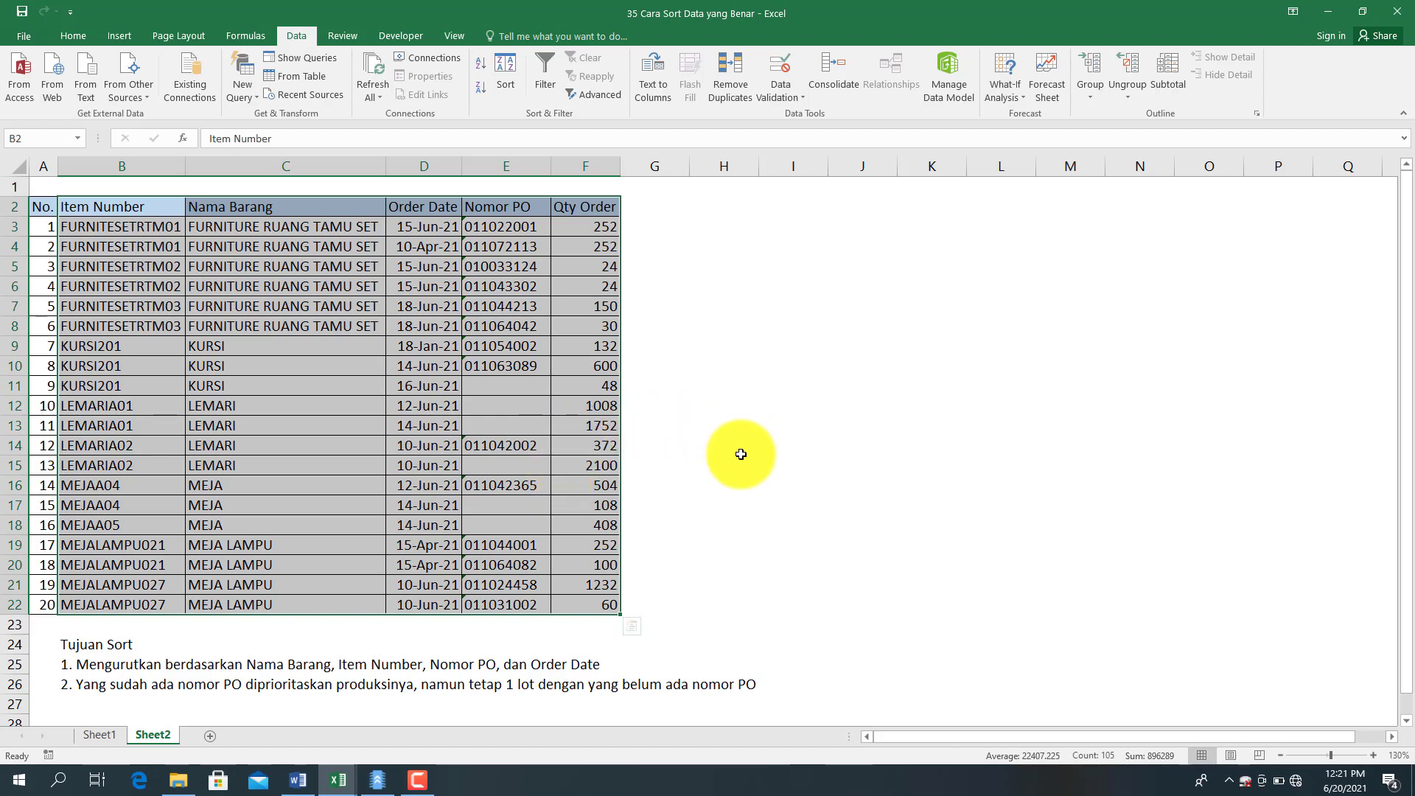
{"action": "left_click", "coordinate": [714, 207]}
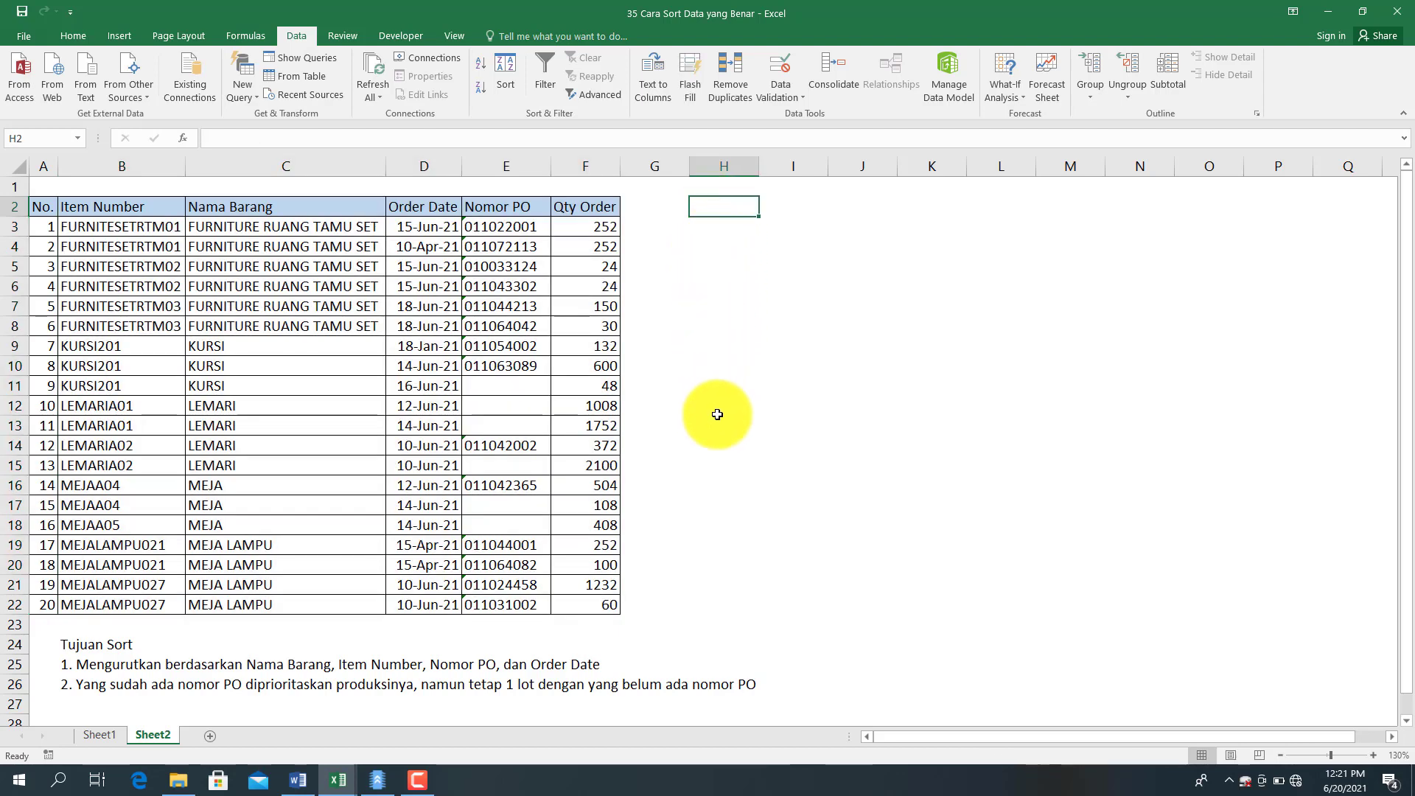